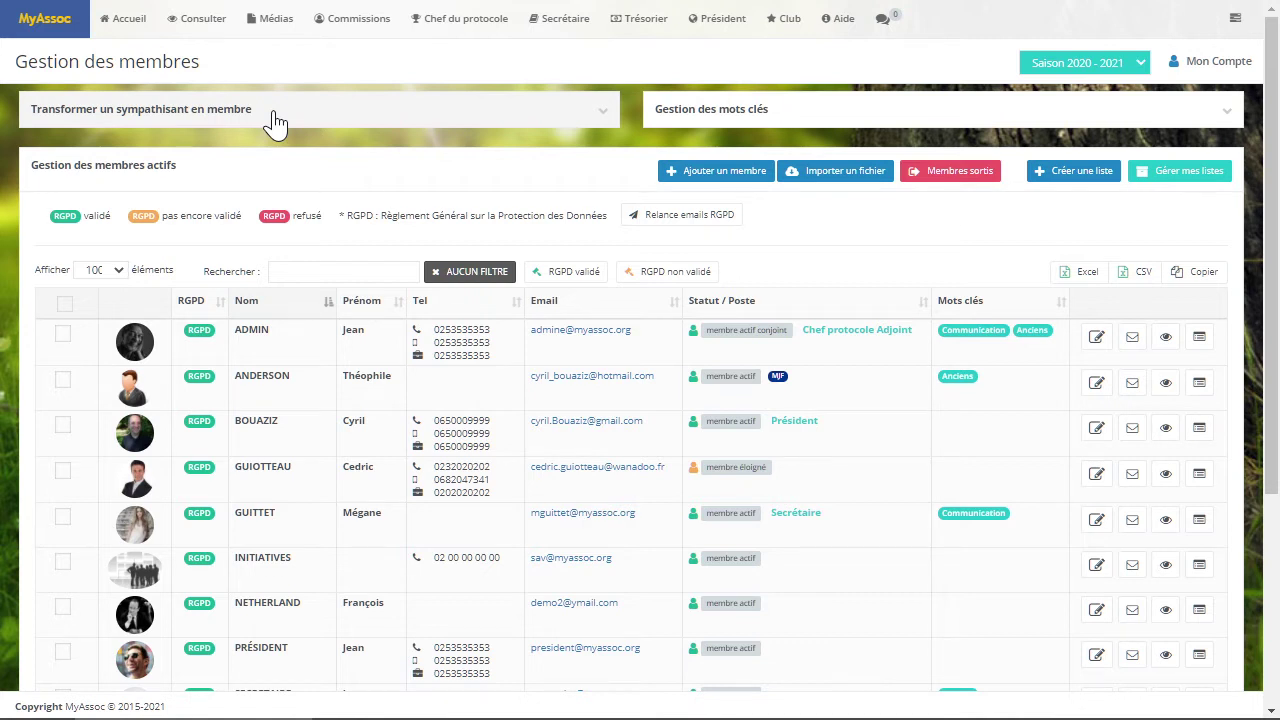
Choose the second sympathiser in the section for converting a sympathiser into a member, and collapse the section without adding them.
left_click(276, 115)
left_click(212, 152)
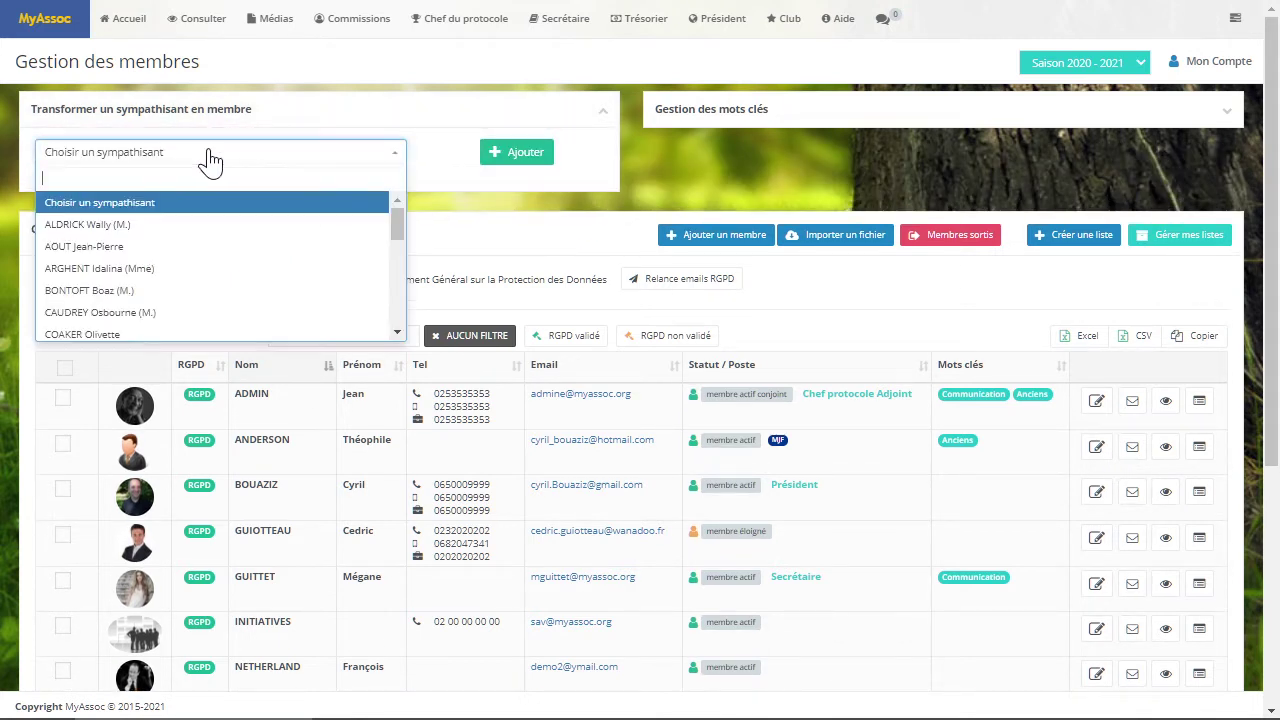
left_click(169, 252)
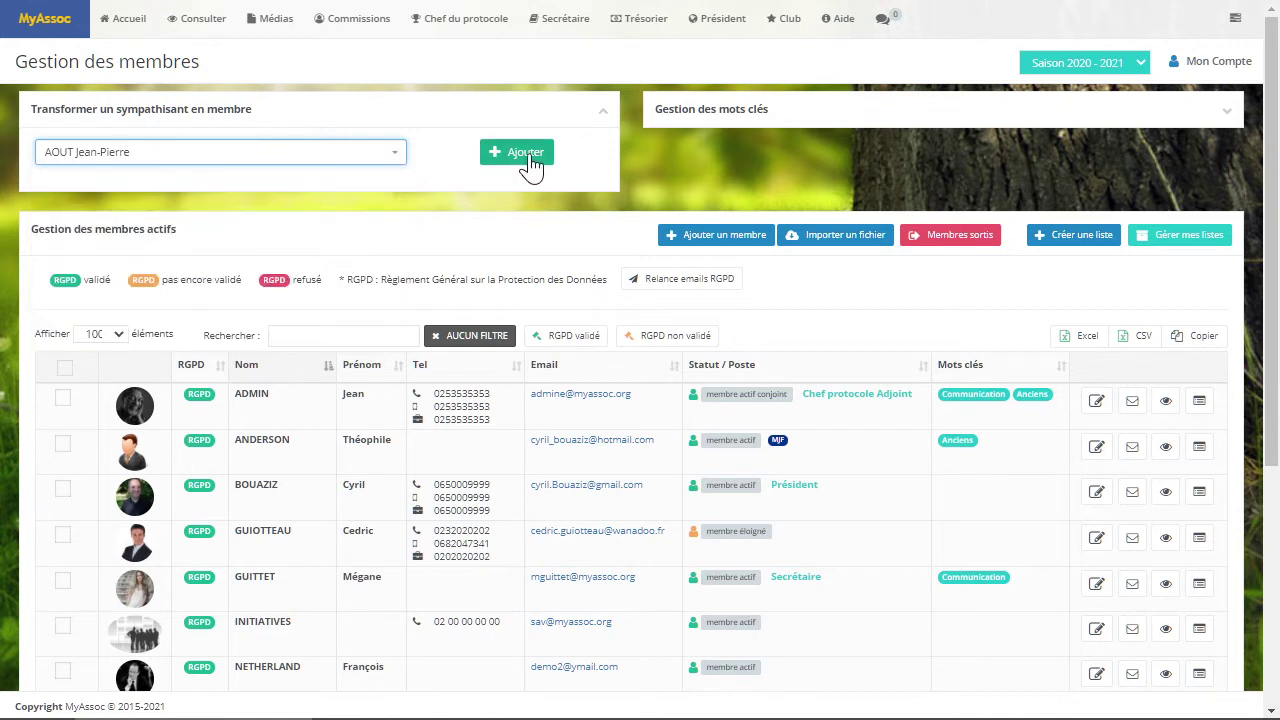
left_click(465, 125)
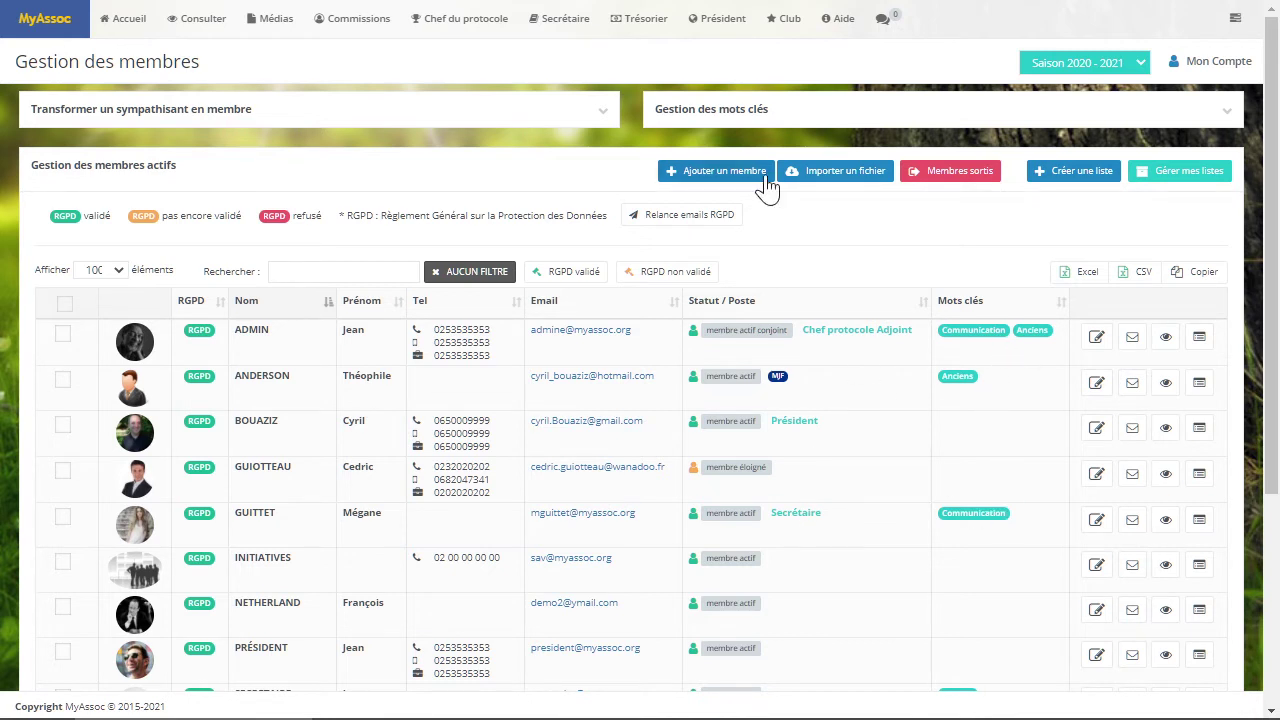
Expand the keyword management section and select the first three members in the active members list.
left_click(722, 133)
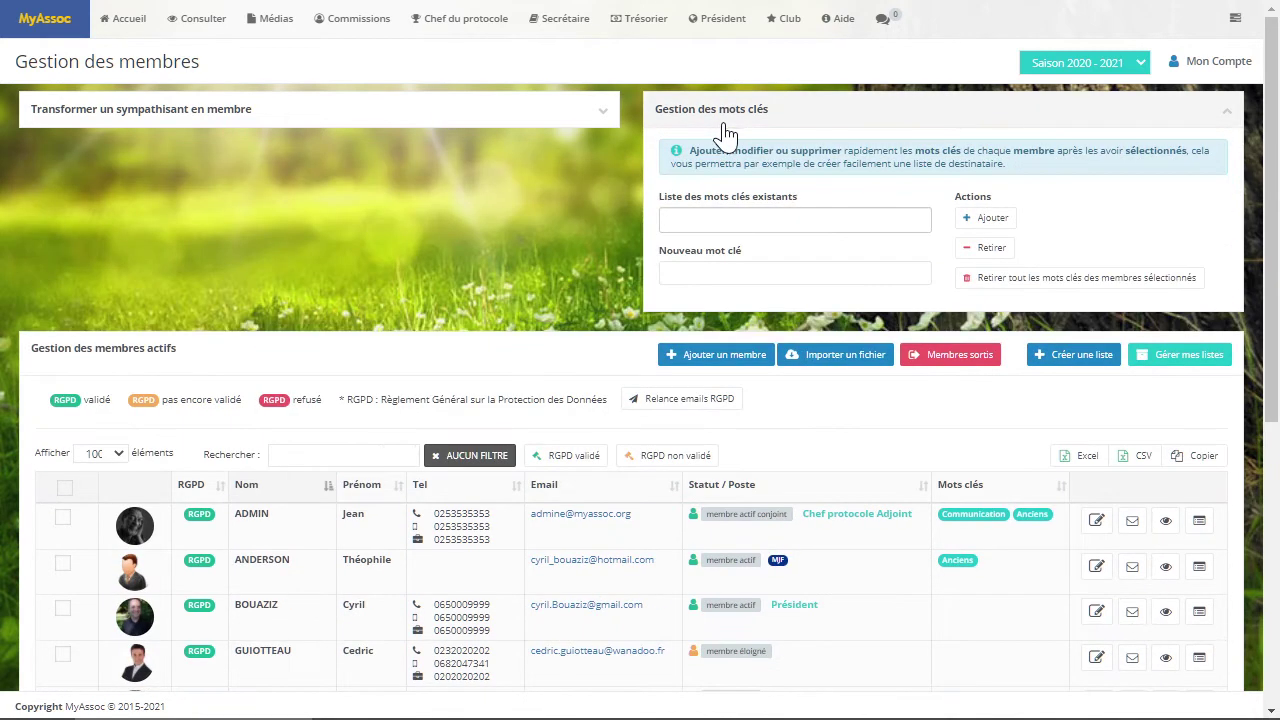
left_click(62, 519)
left_click(62, 564)
left_click(63, 609)
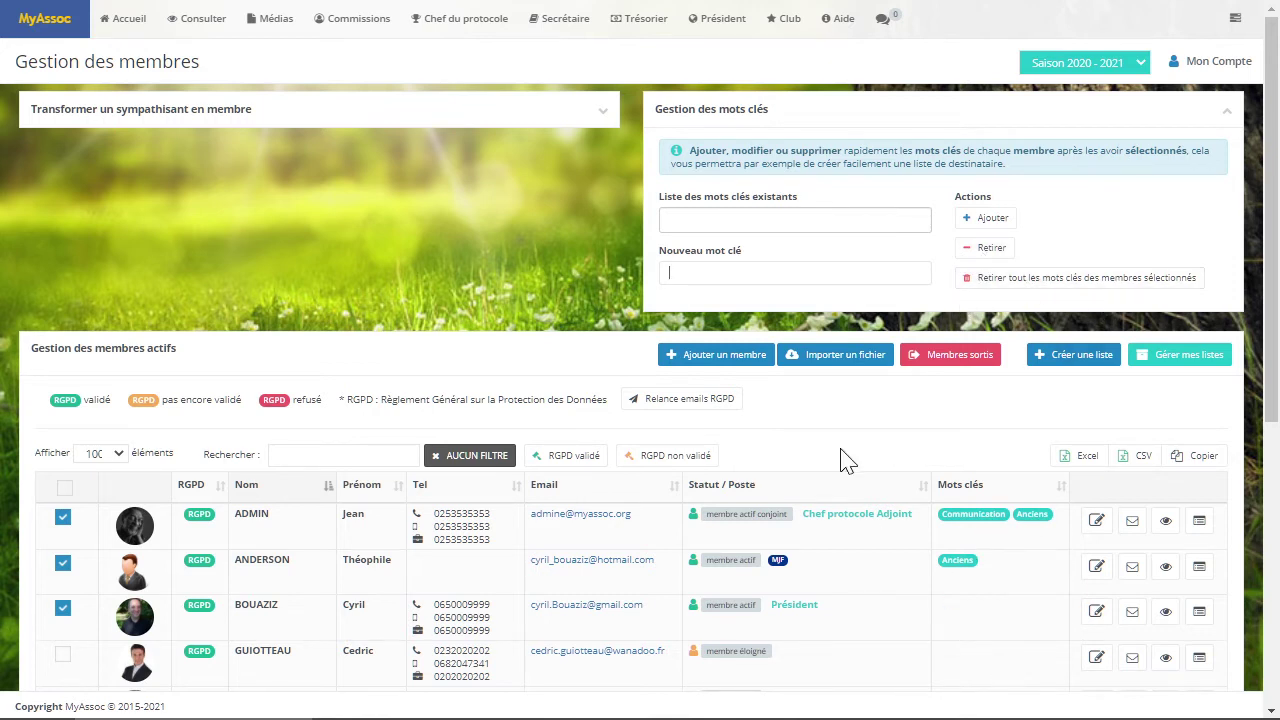
Collapse the keyword management section, and select all members and clear the entire selection.
left_click(1185, 113)
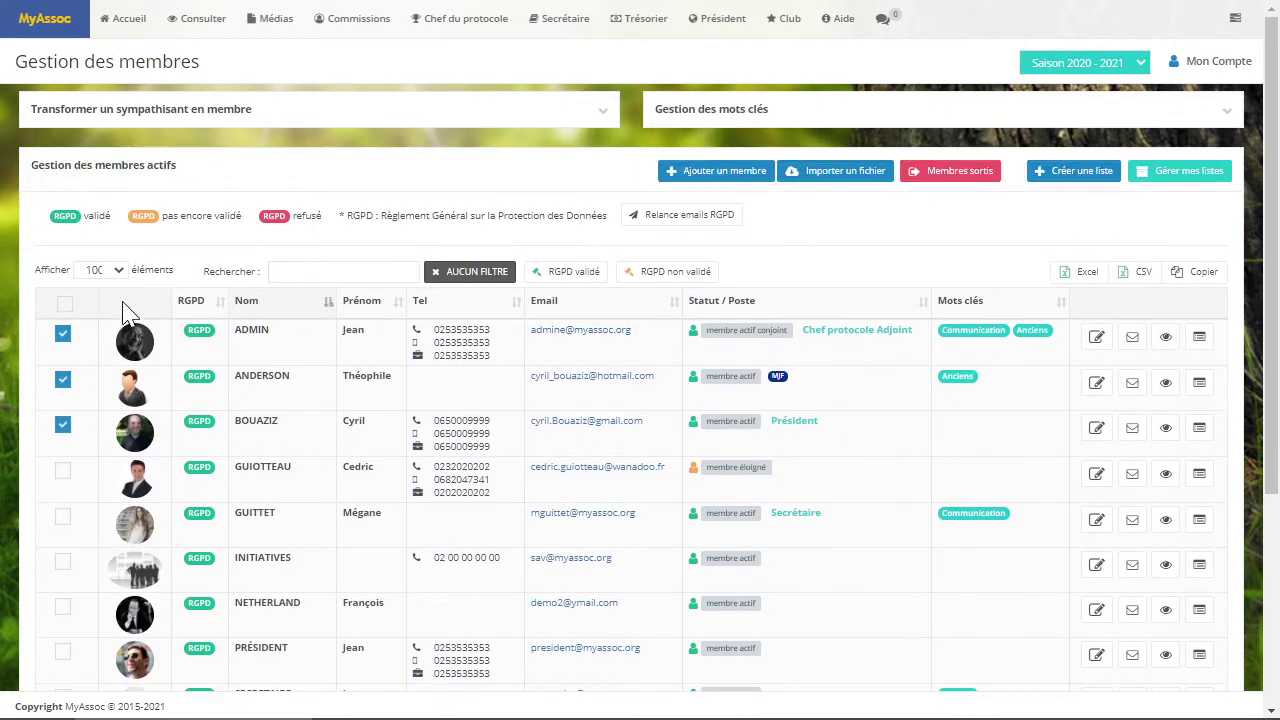
left_click(65, 305)
left_click(65, 305)
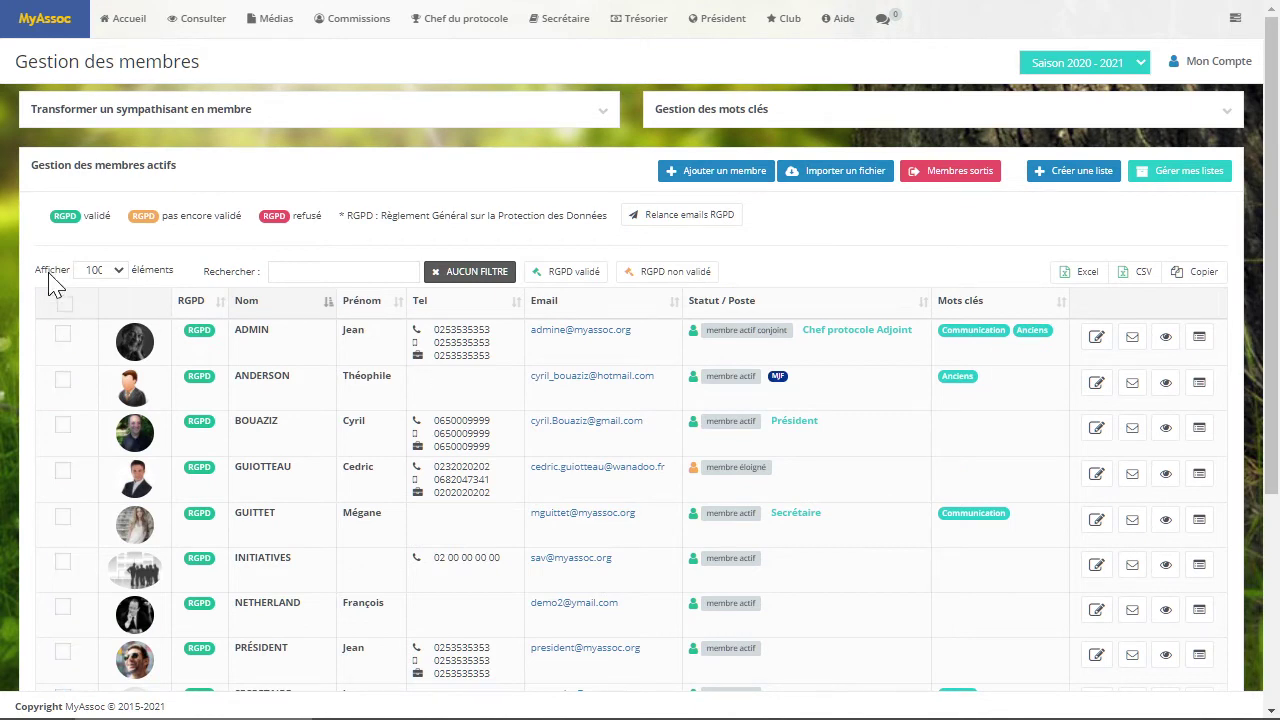
Check the options for the number of members shown and look through the full active members list.
left_click(117, 276)
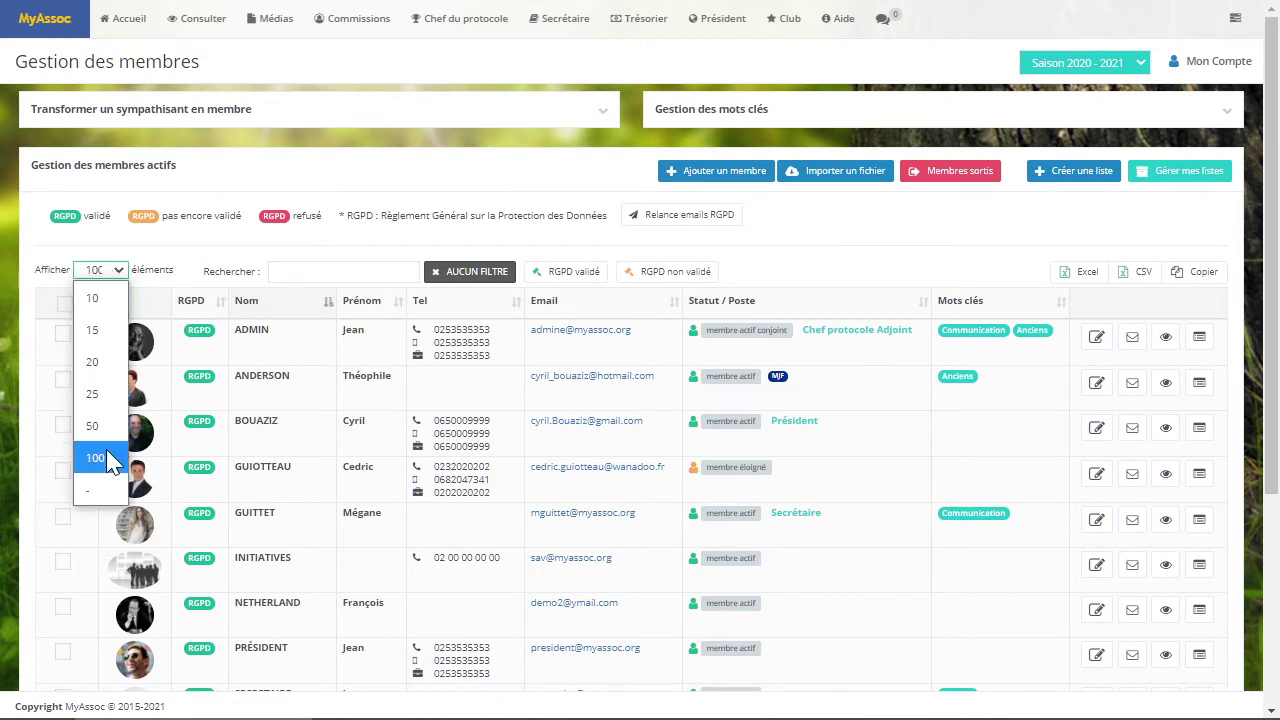
left_click(220, 255)
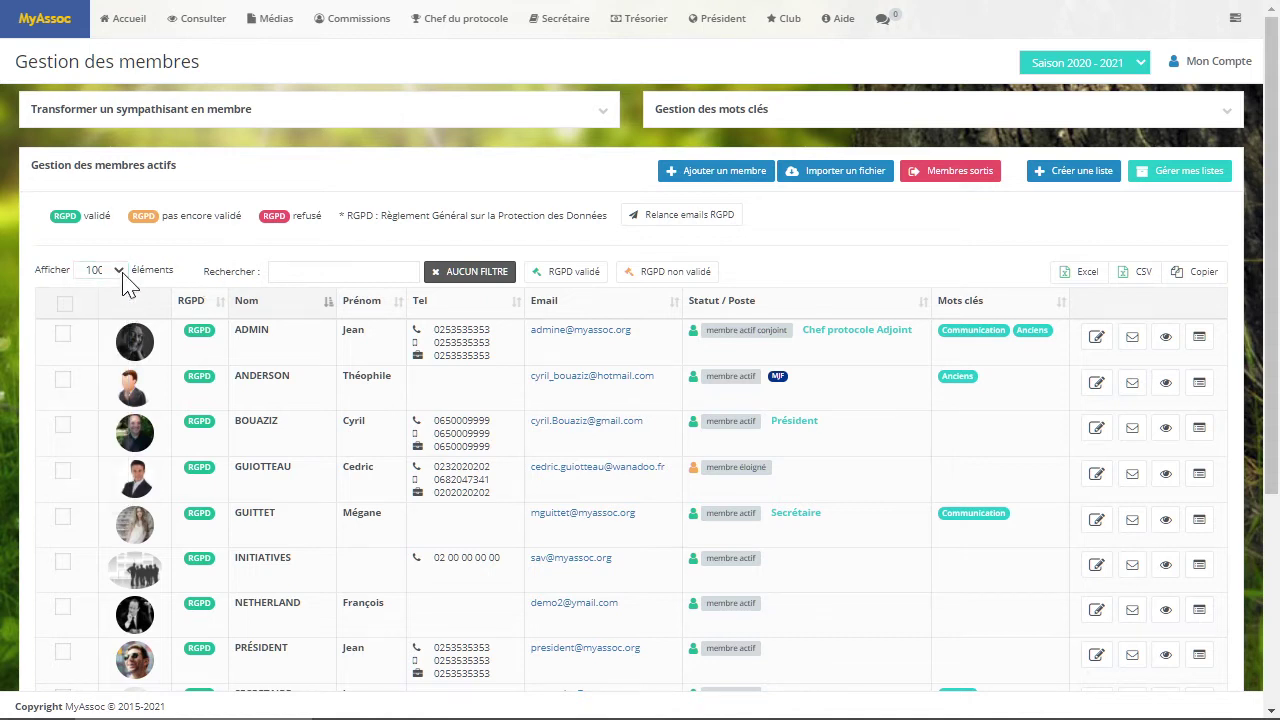
scroll(580, 449, "down", 3)
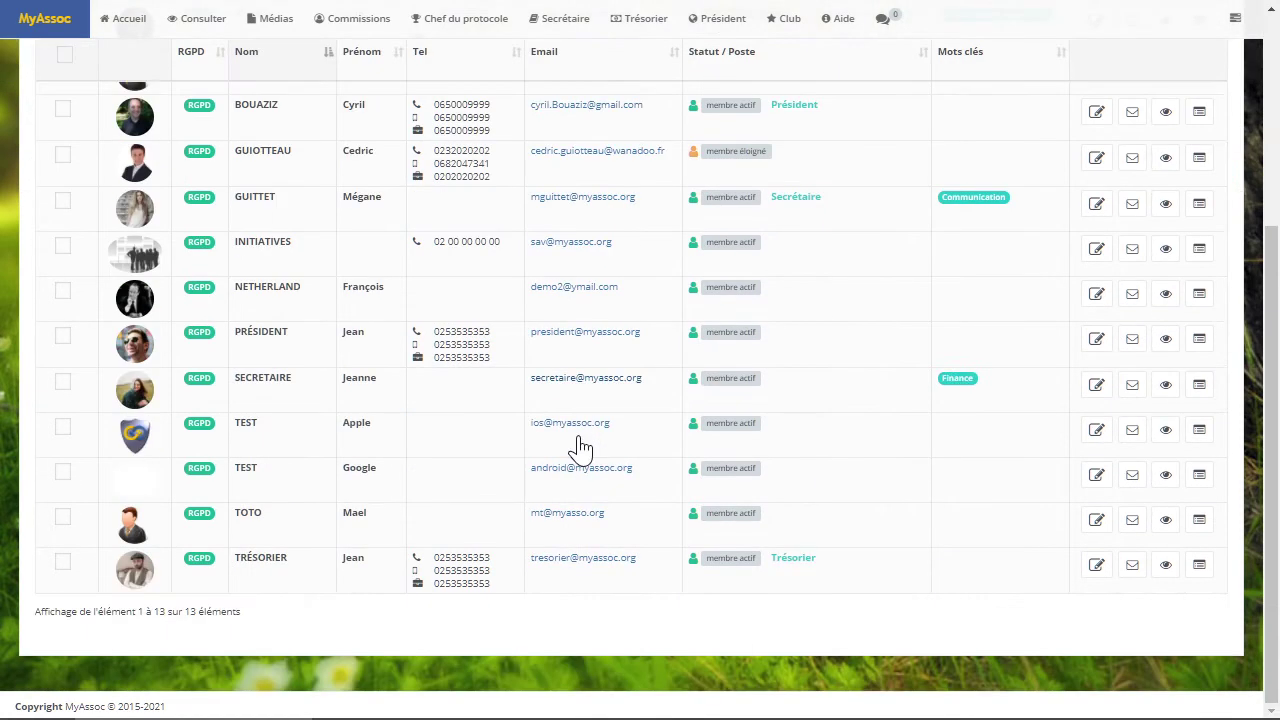
scroll(580, 449, "up", 3)
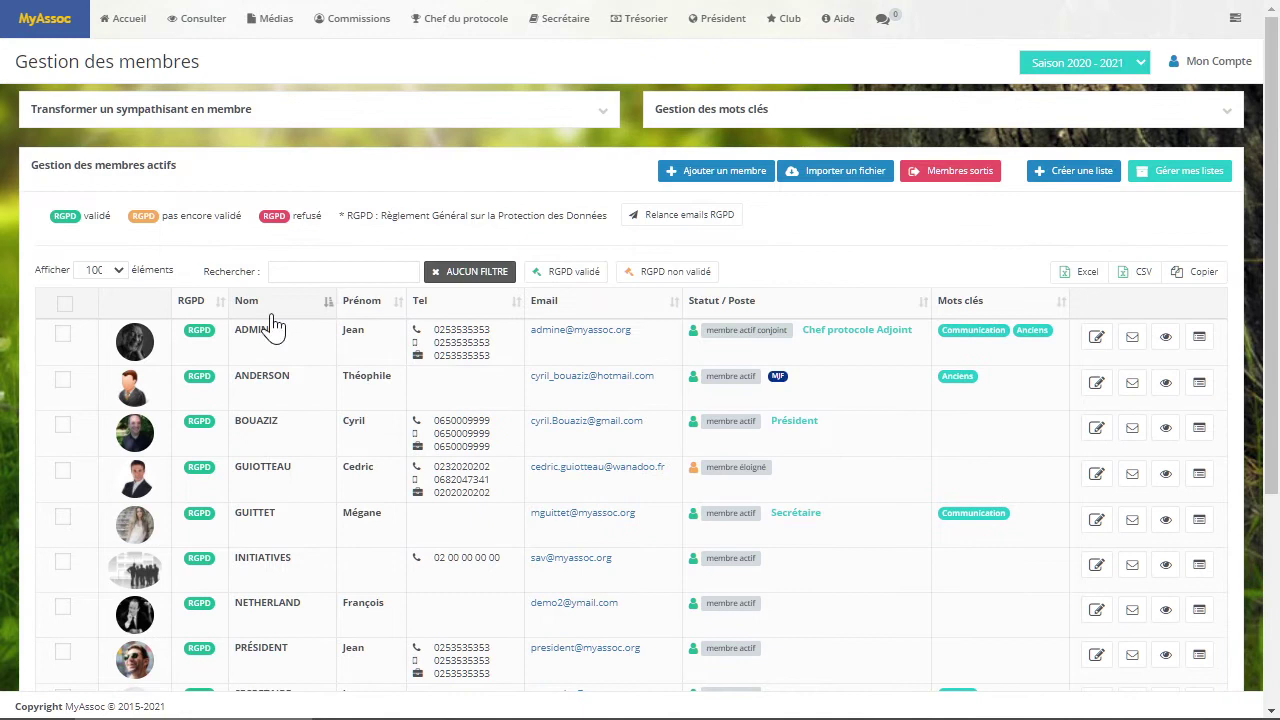
Search the active members list for "bou" and clear the search.
left_click(280, 271)
type("bou")
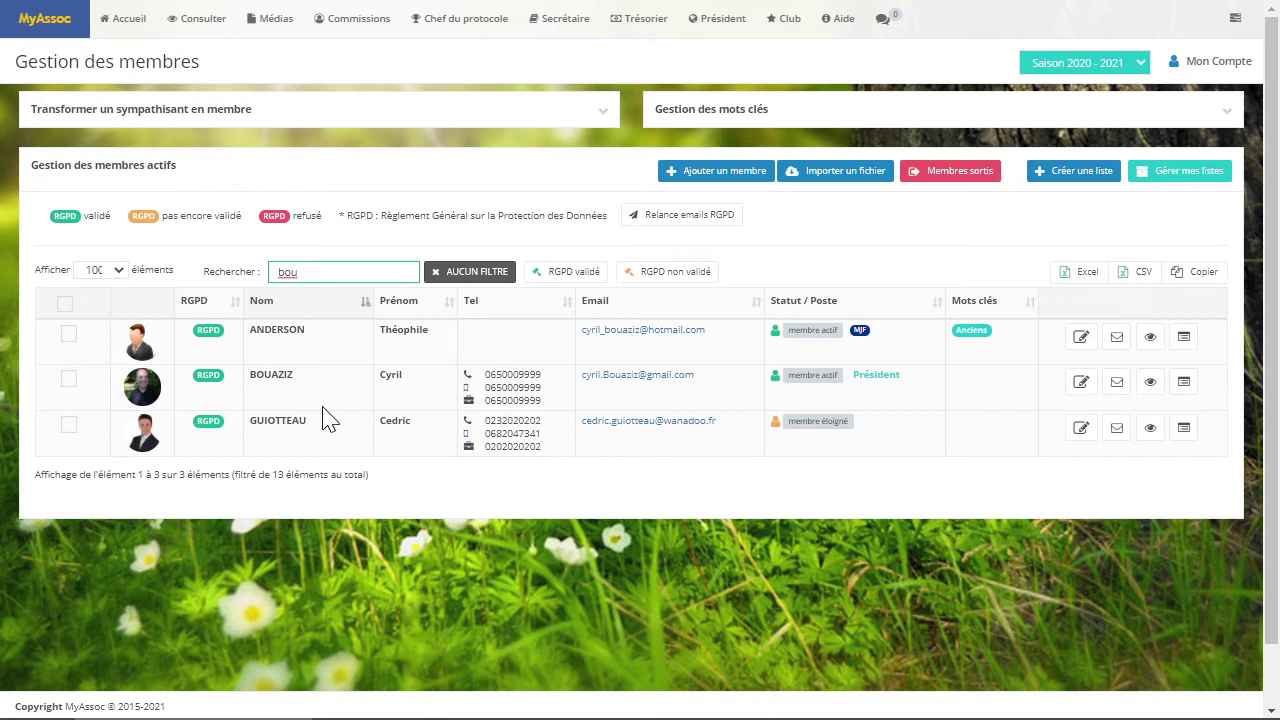
double_click(300, 272)
key("BackSpace")
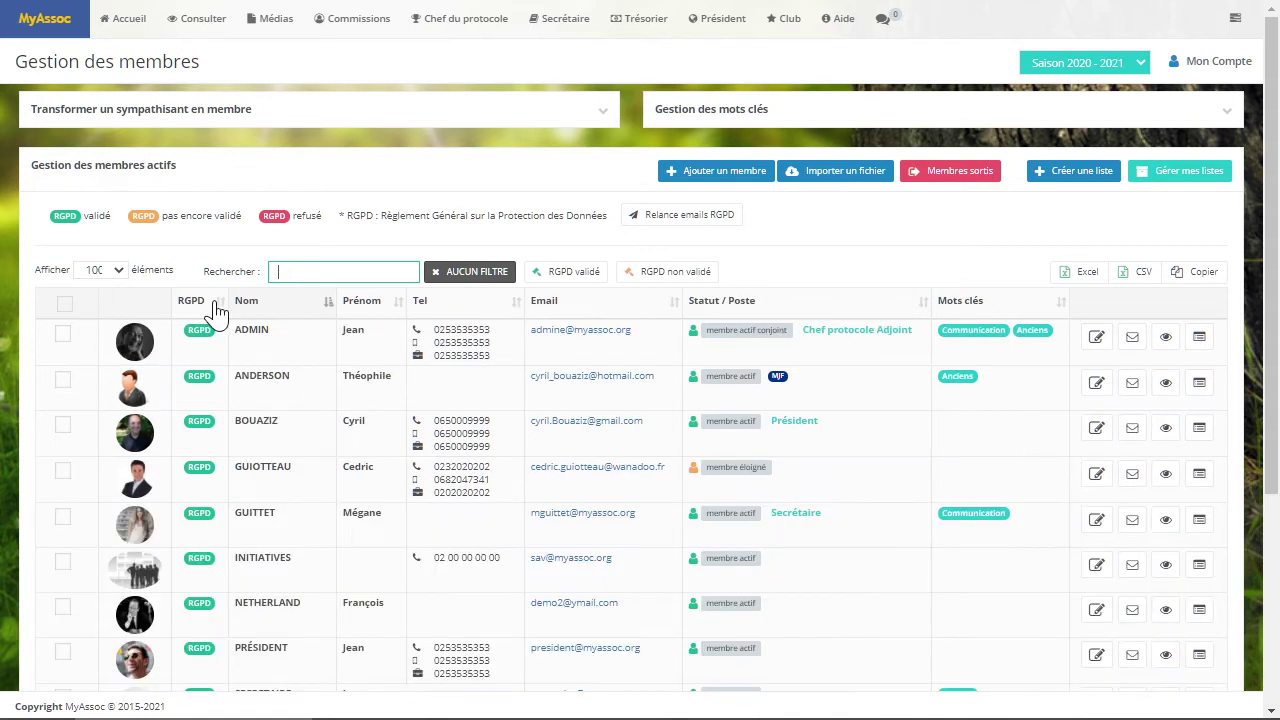
Filter the members by validated RGPD and by non-validated RGPD, and remove the filter after each.
left_click(556, 274)
left_click(586, 280)
left_click(474, 284)
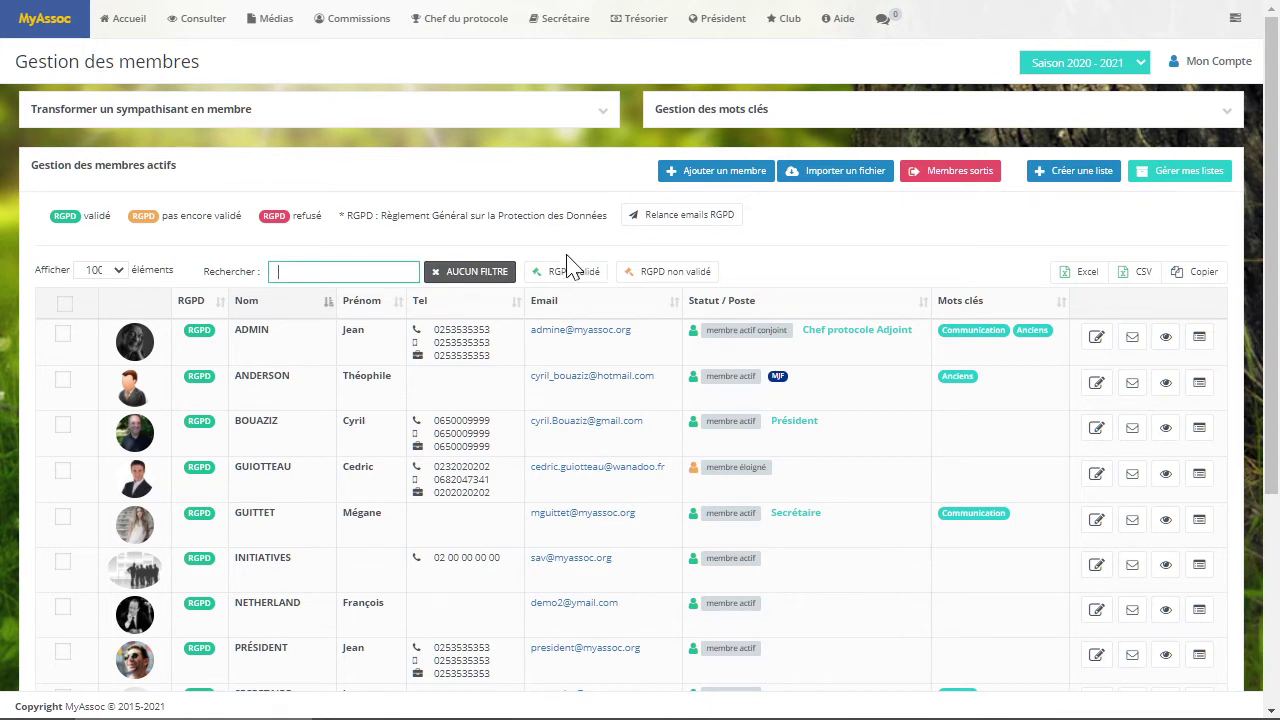
left_click(645, 283)
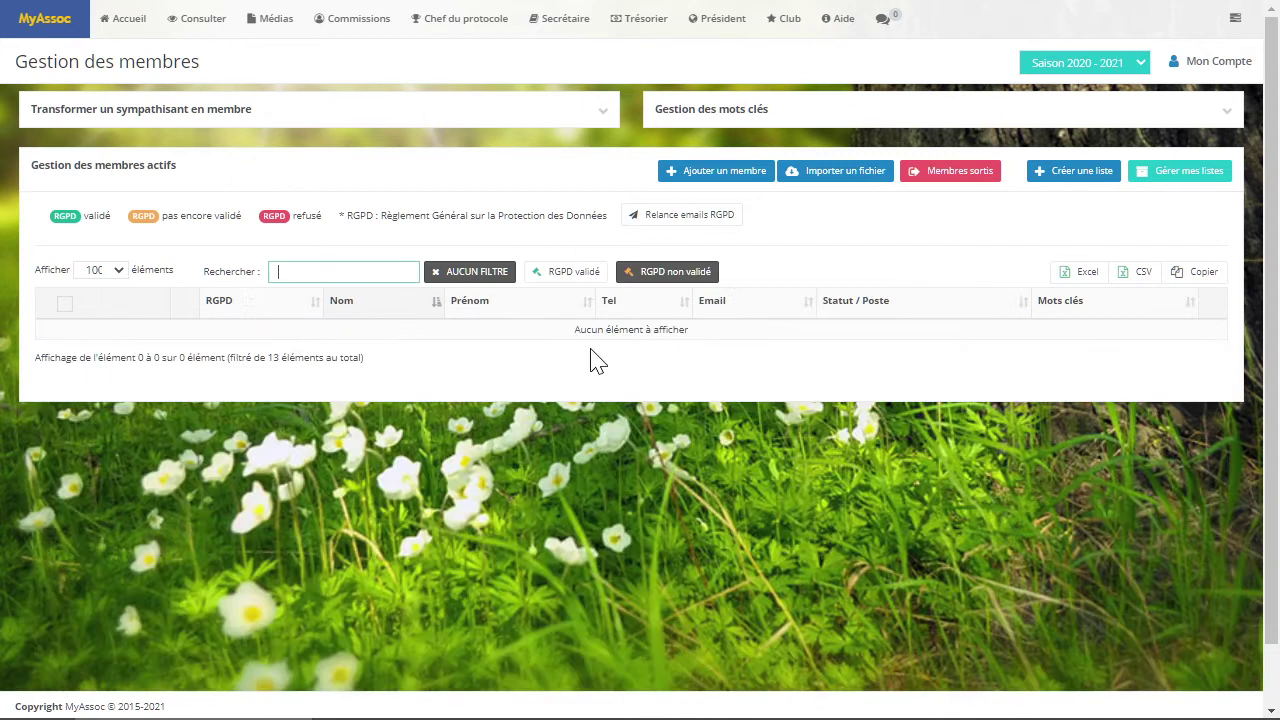
left_click(490, 283)
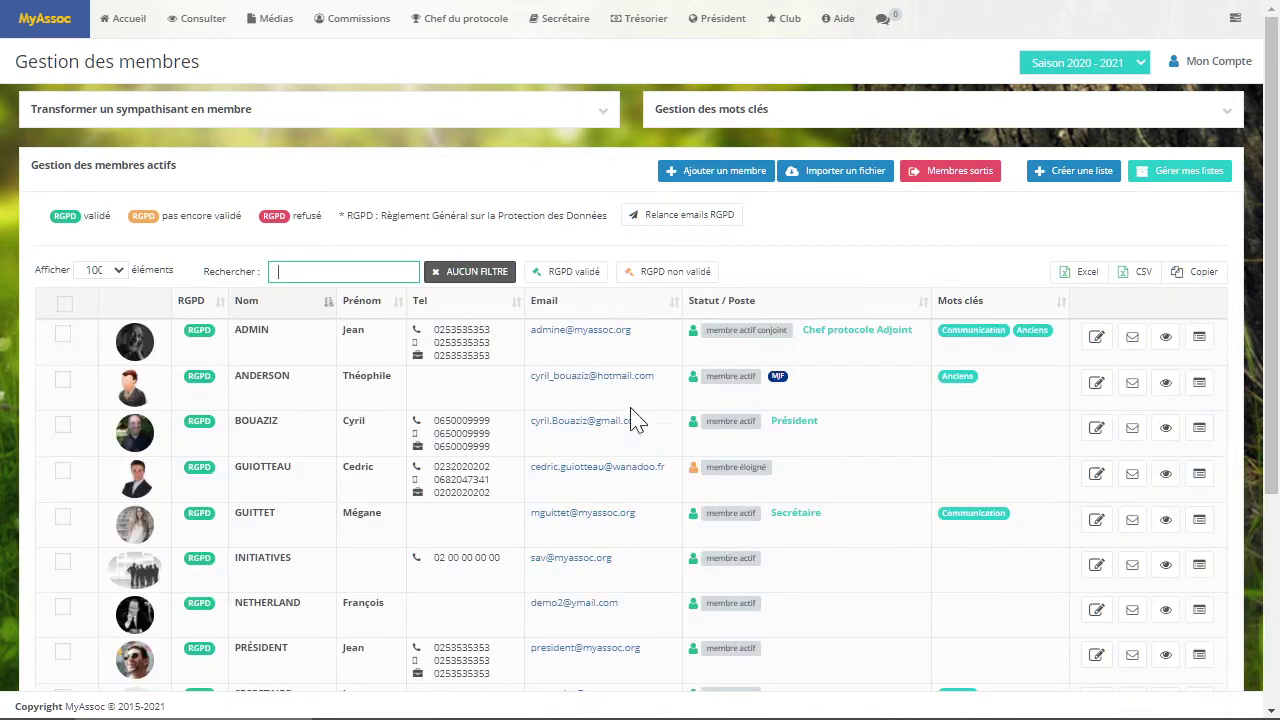
Export the members list to Excel, examine the downloaded workbook, and close it.
left_click(1085, 278)
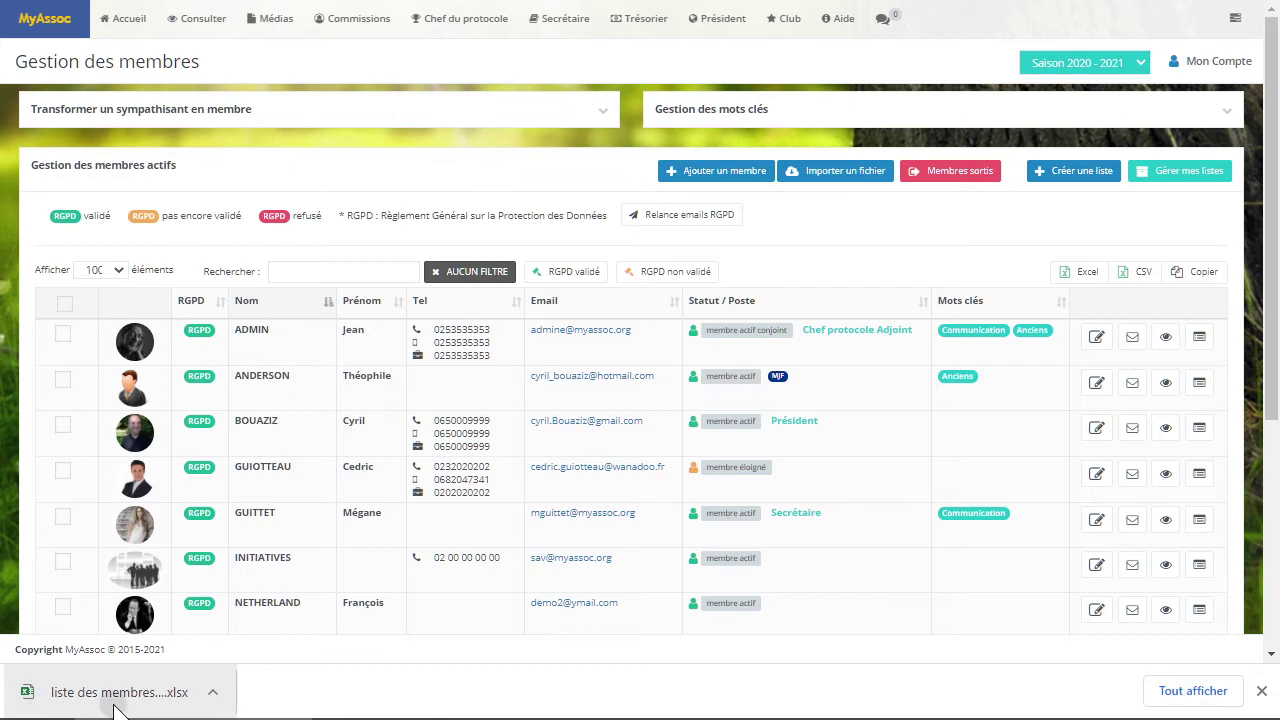
left_click(145, 700)
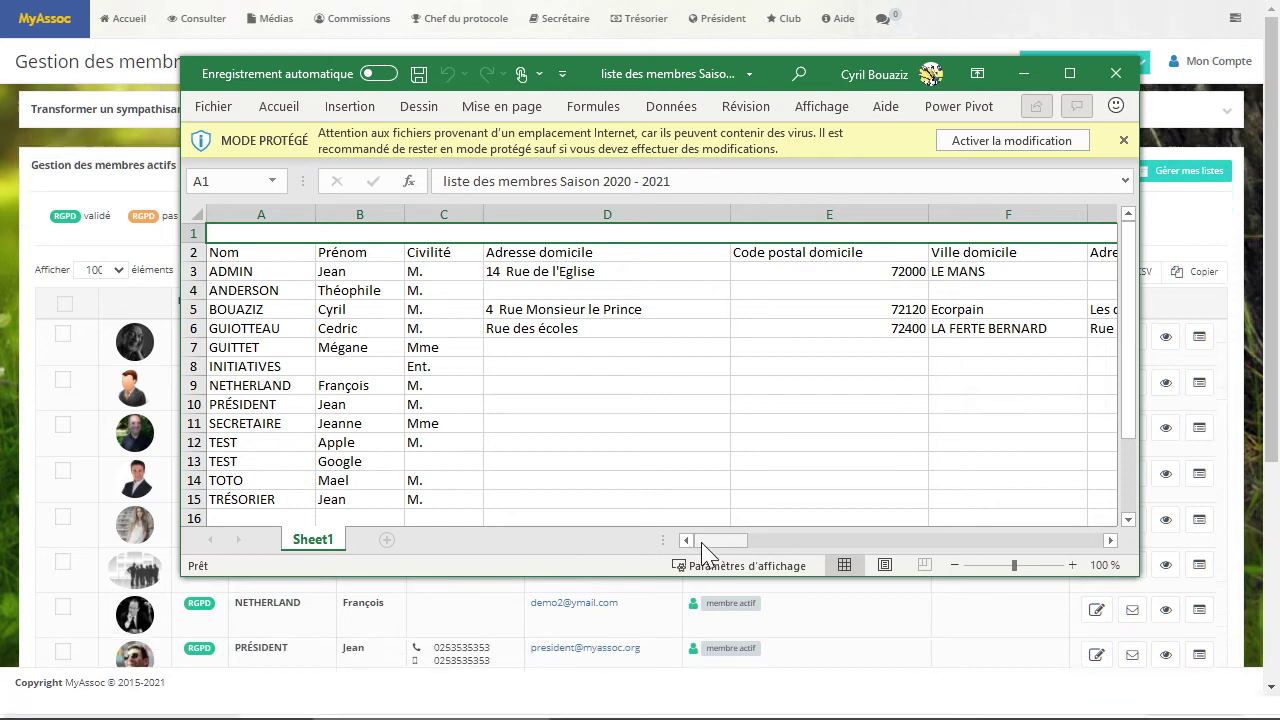
left_click_drag(702, 544, 660, 530)
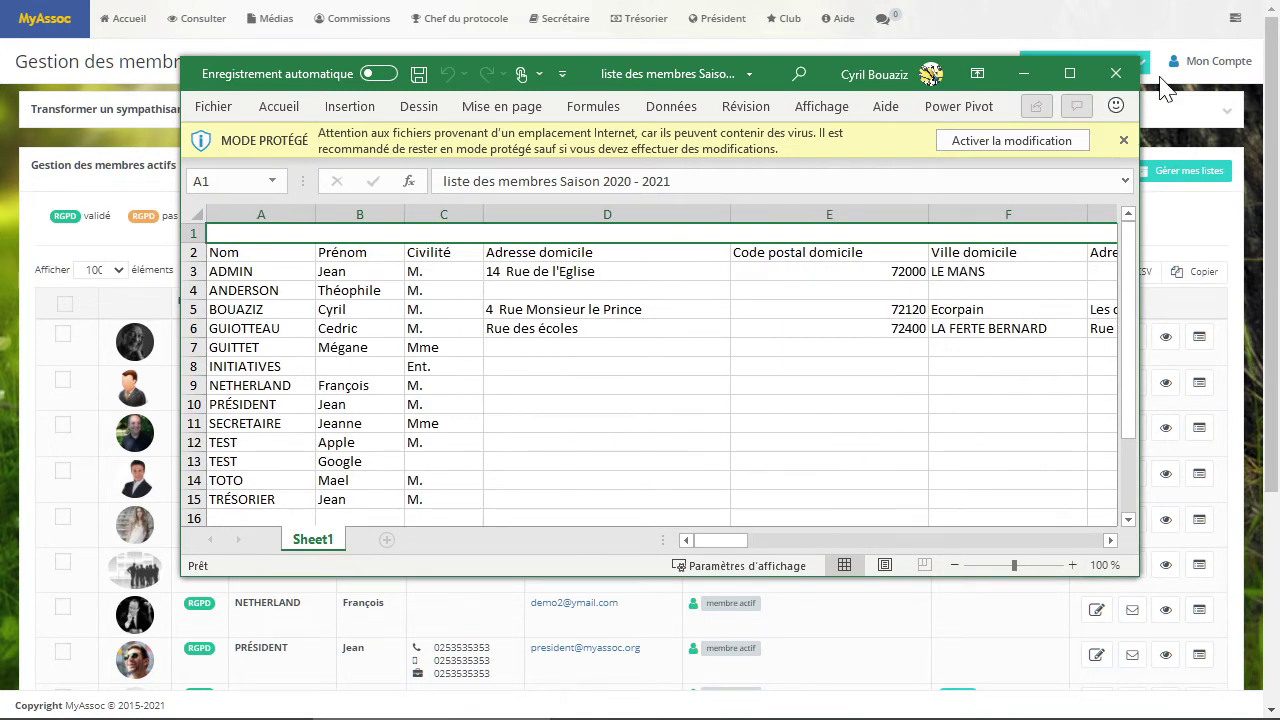
left_click(1115, 73)
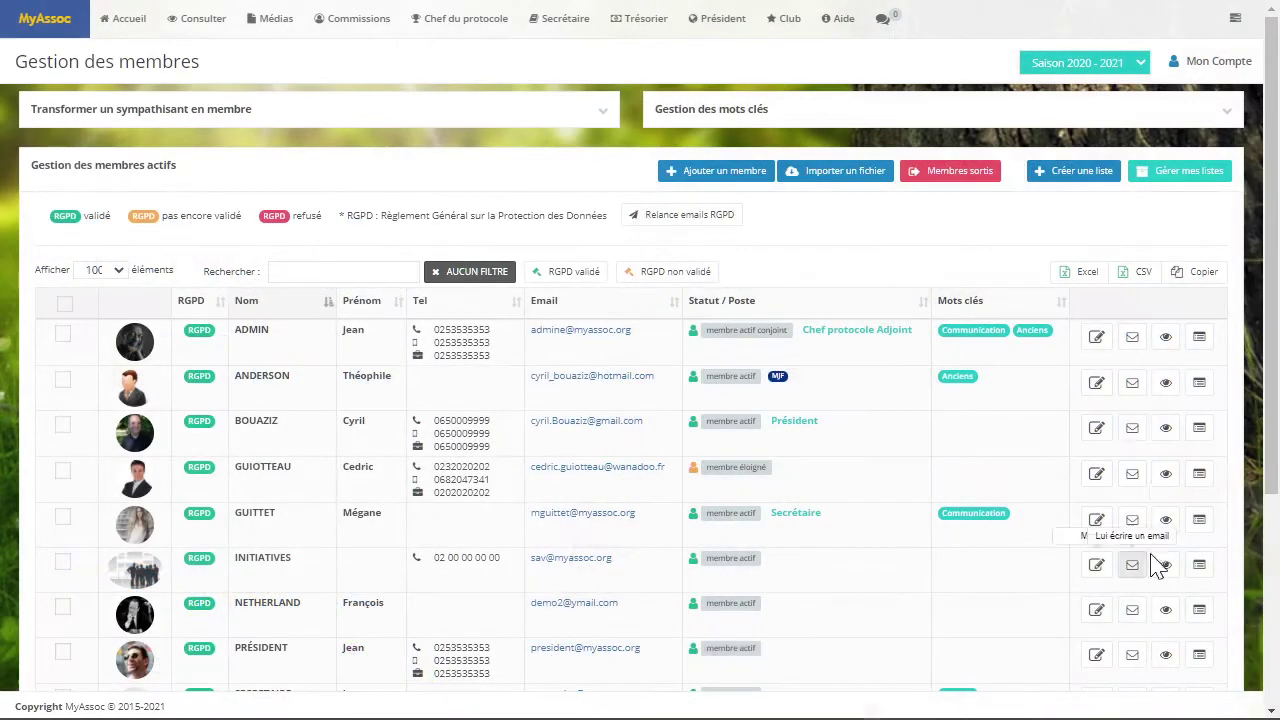
Open the first member's record for editing, expand its documents section, and check the spouse field in the profile.
left_click(1096, 337)
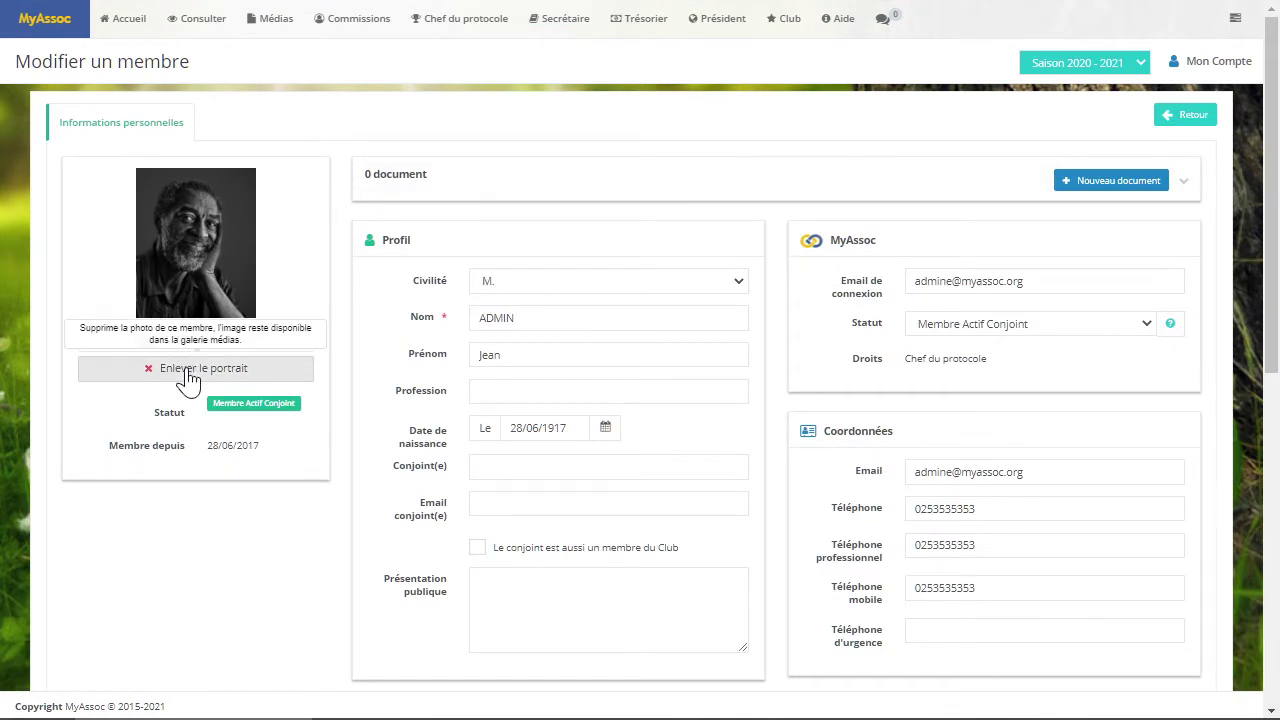
left_click(446, 192)
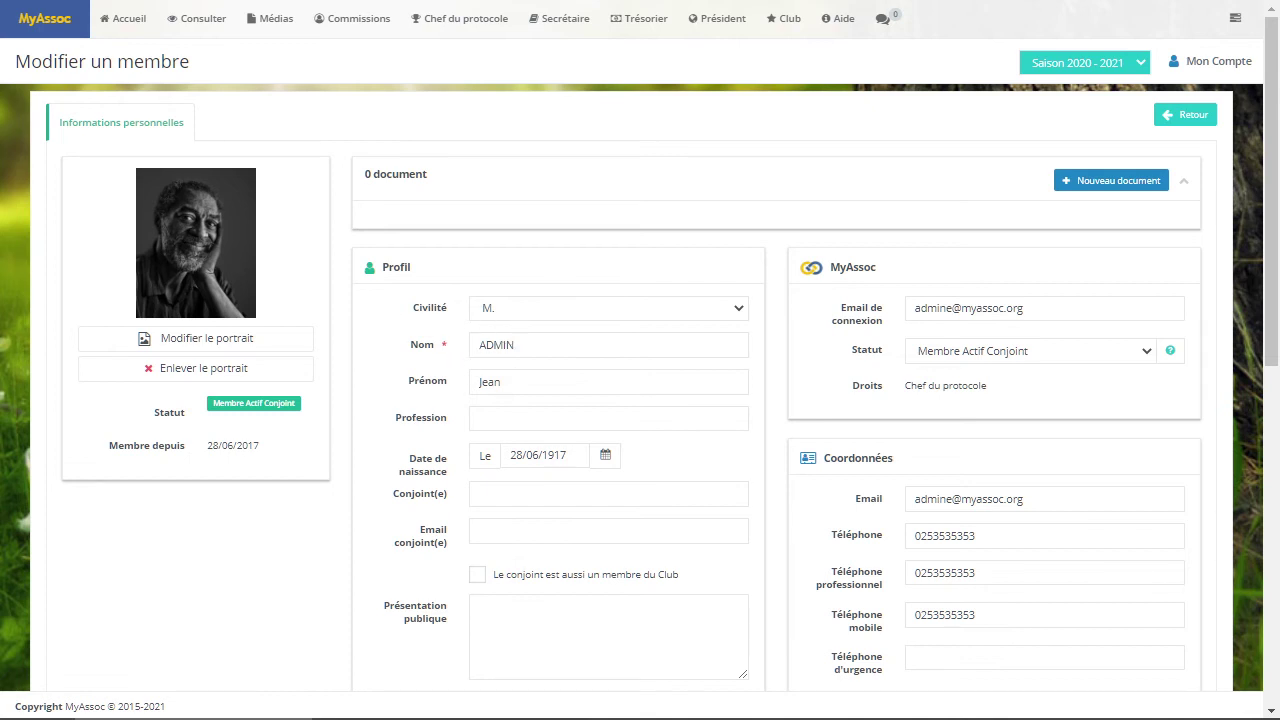
left_click(608, 494)
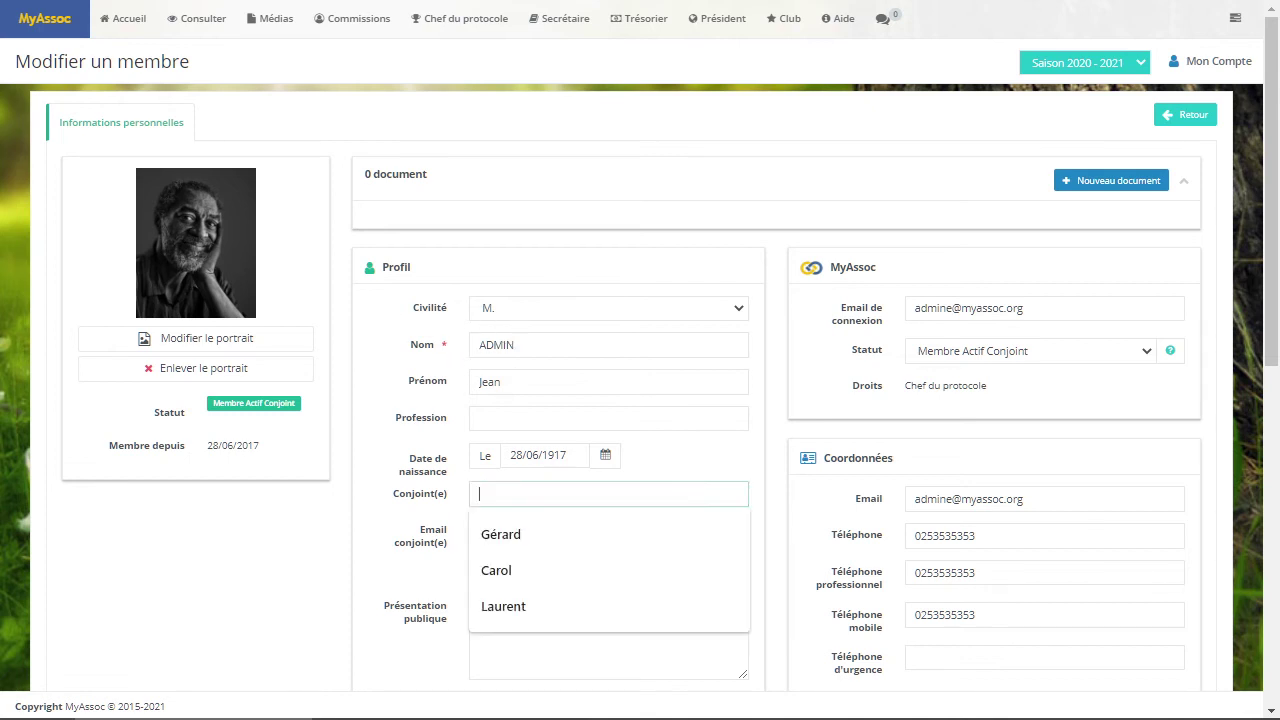
left_click(445, 530)
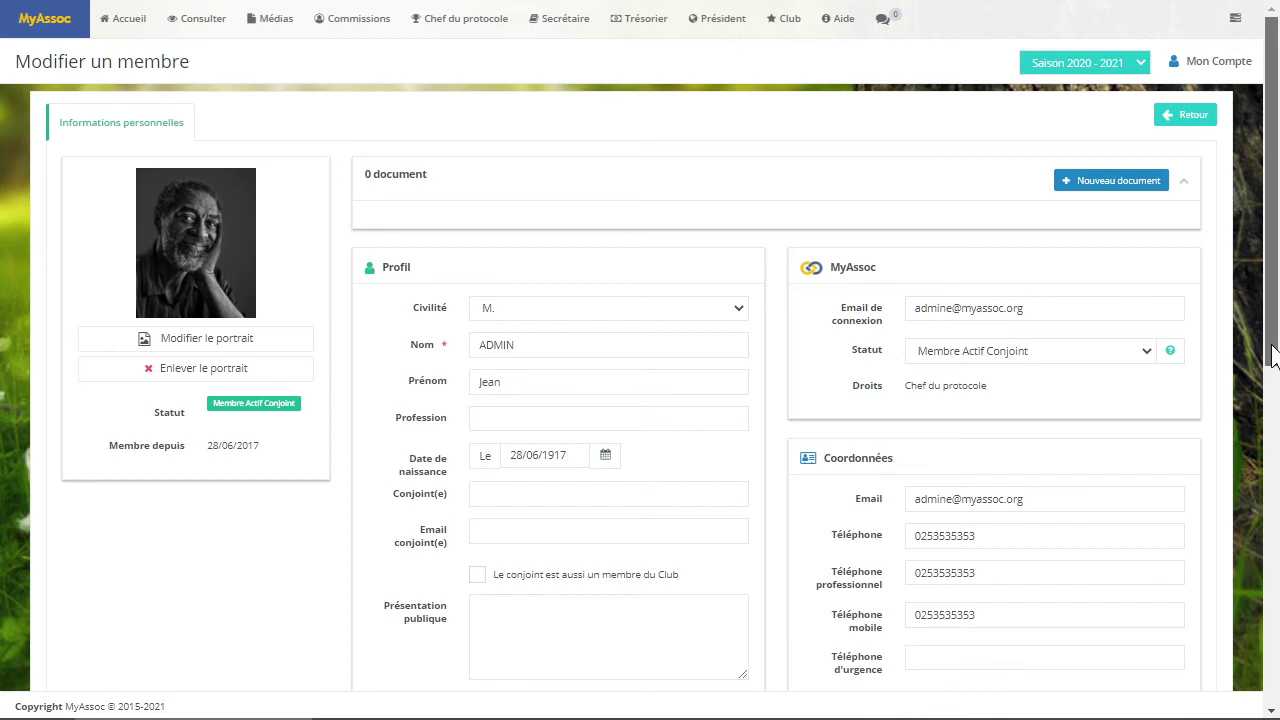
Examine the member's contact details and club information, and compare the home and billing addresses.
scroll(1273, 355, "down", 3)
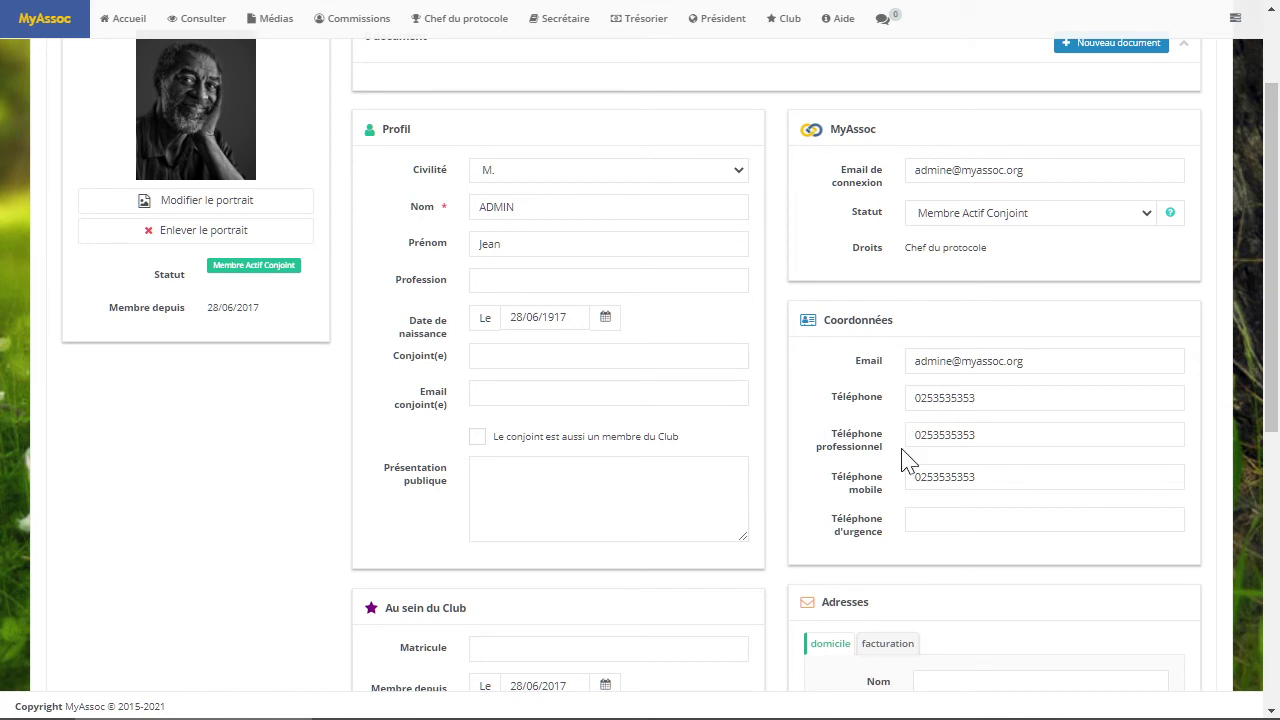
left_click_drag(1275, 417, 1275, 563)
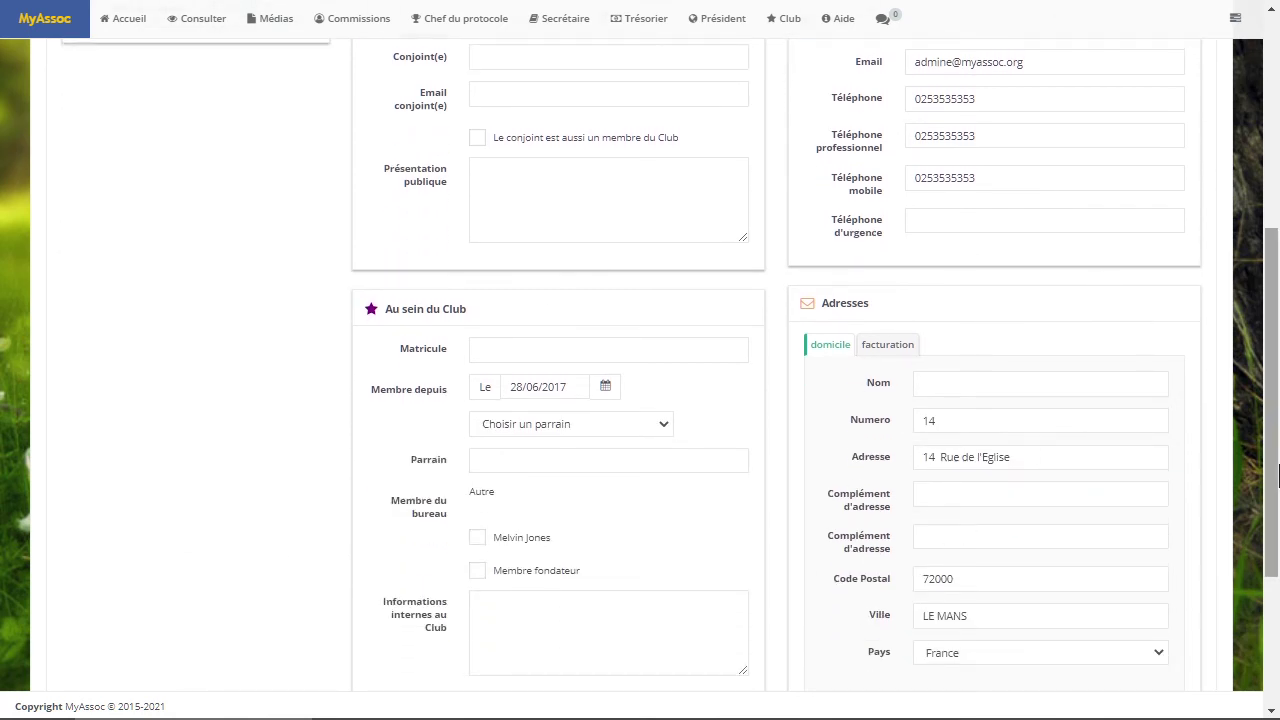
scroll(1220, 405, "down", 1)
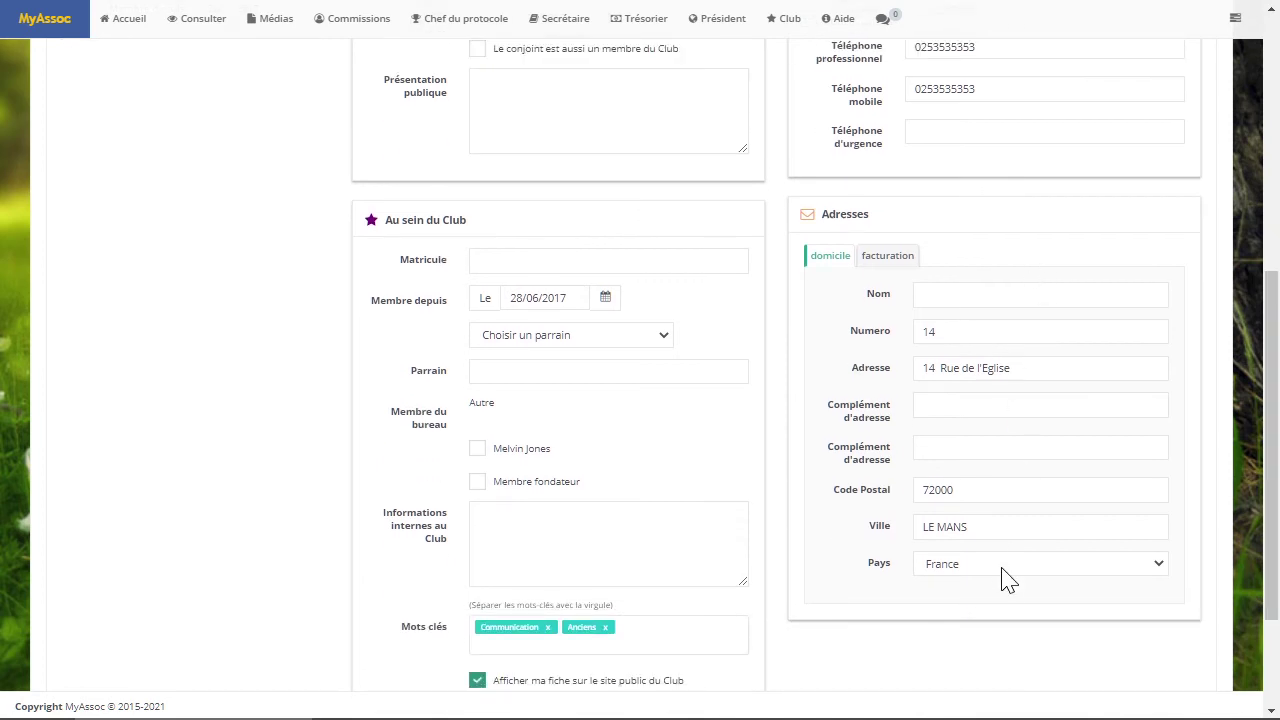
left_click(876, 262)
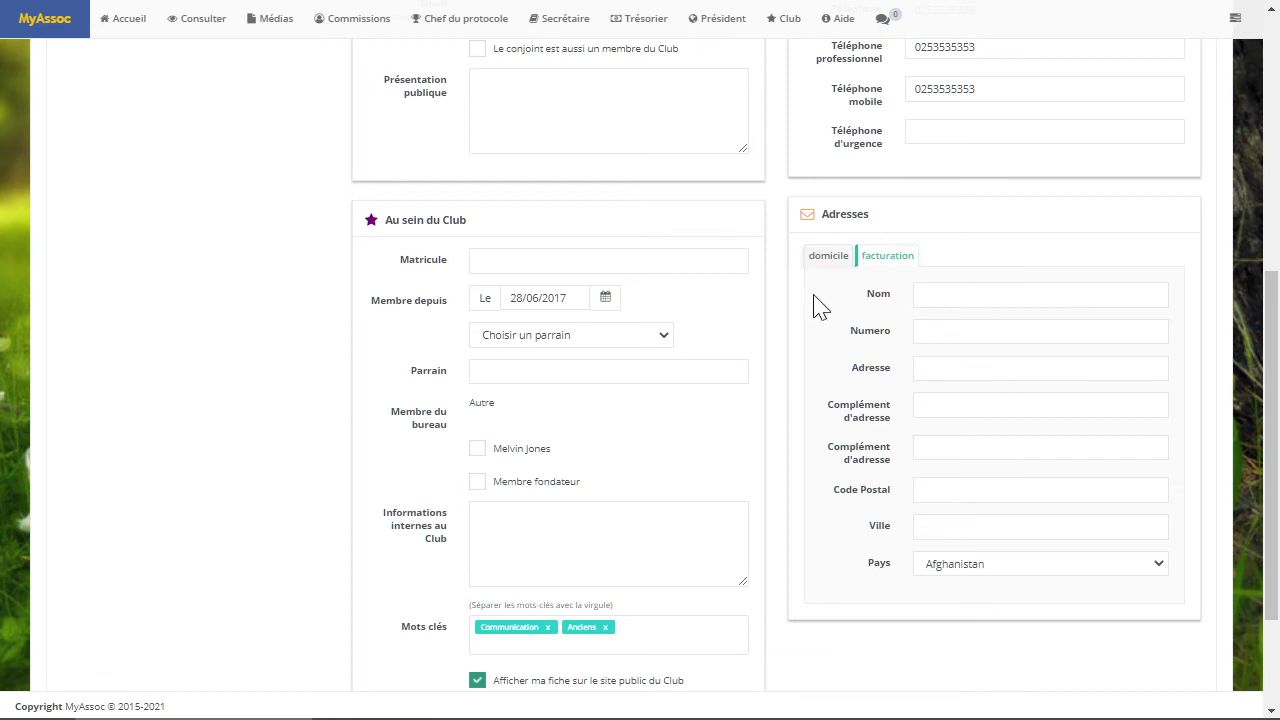
left_click(822, 258)
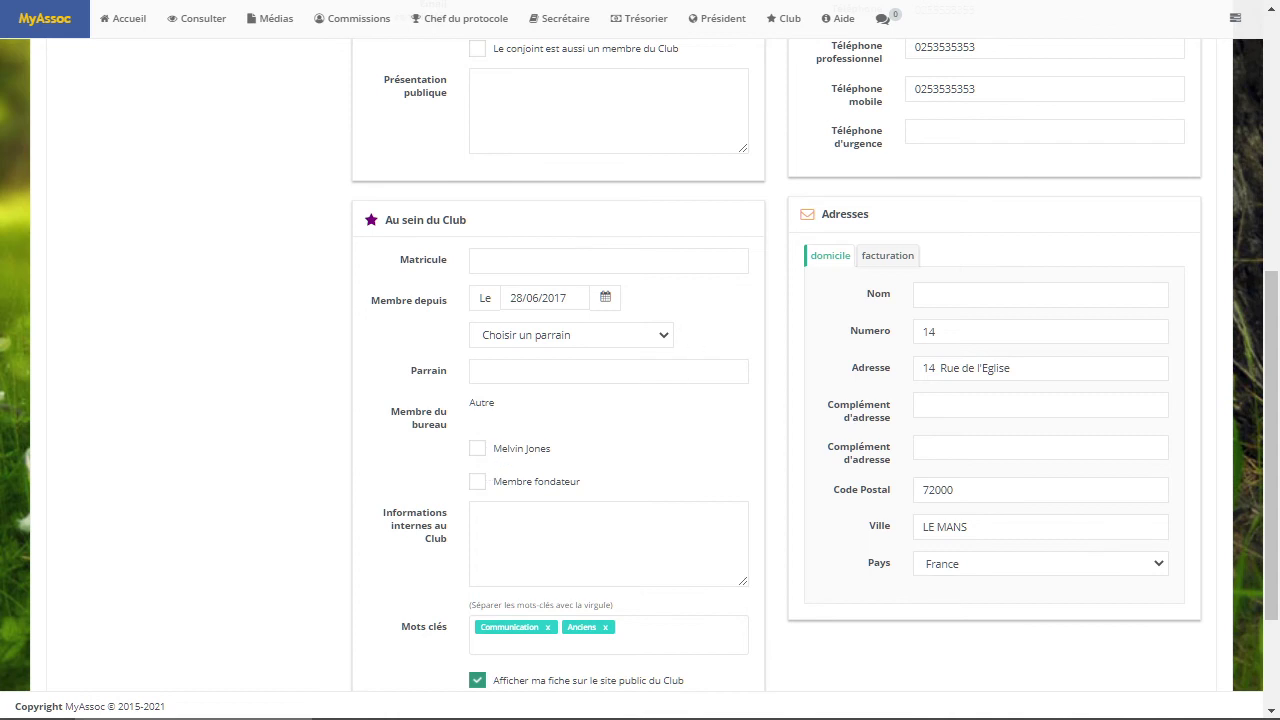
Set the member's MyAssoc status to Membre sorti.
left_click_drag(1271, 451, 1278, 243)
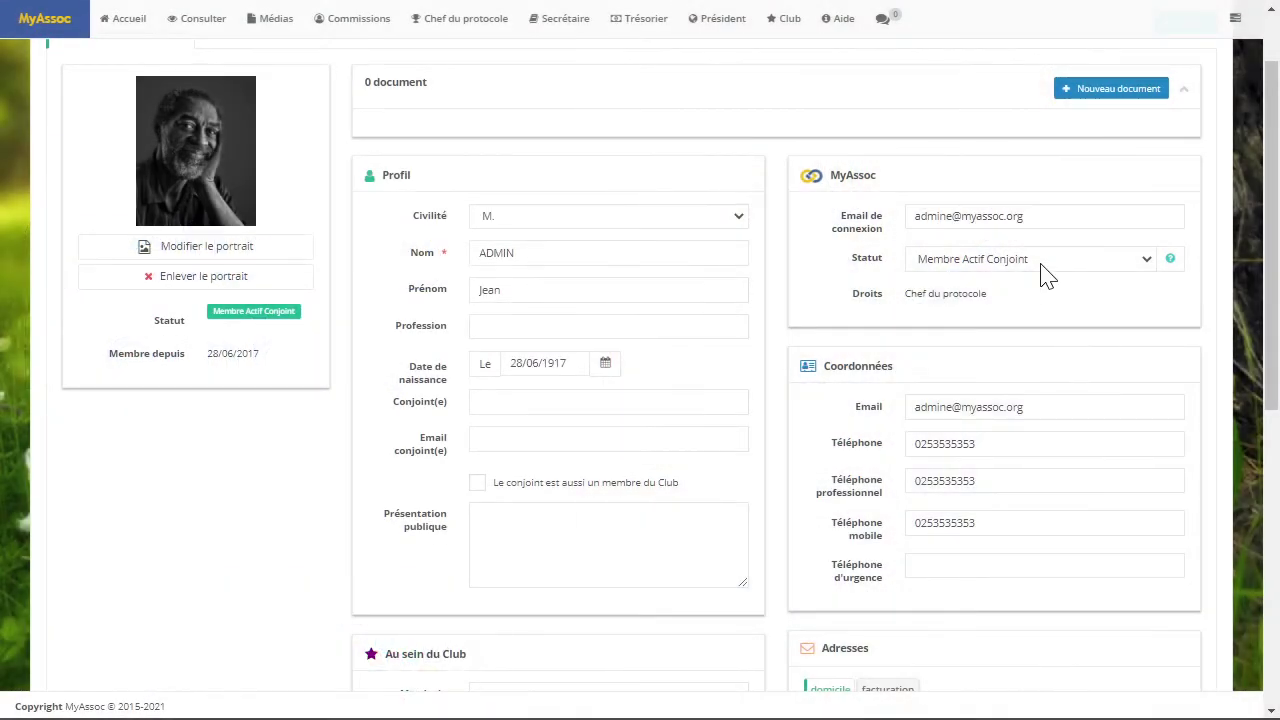
left_click(1041, 260)
left_click(1250, 362)
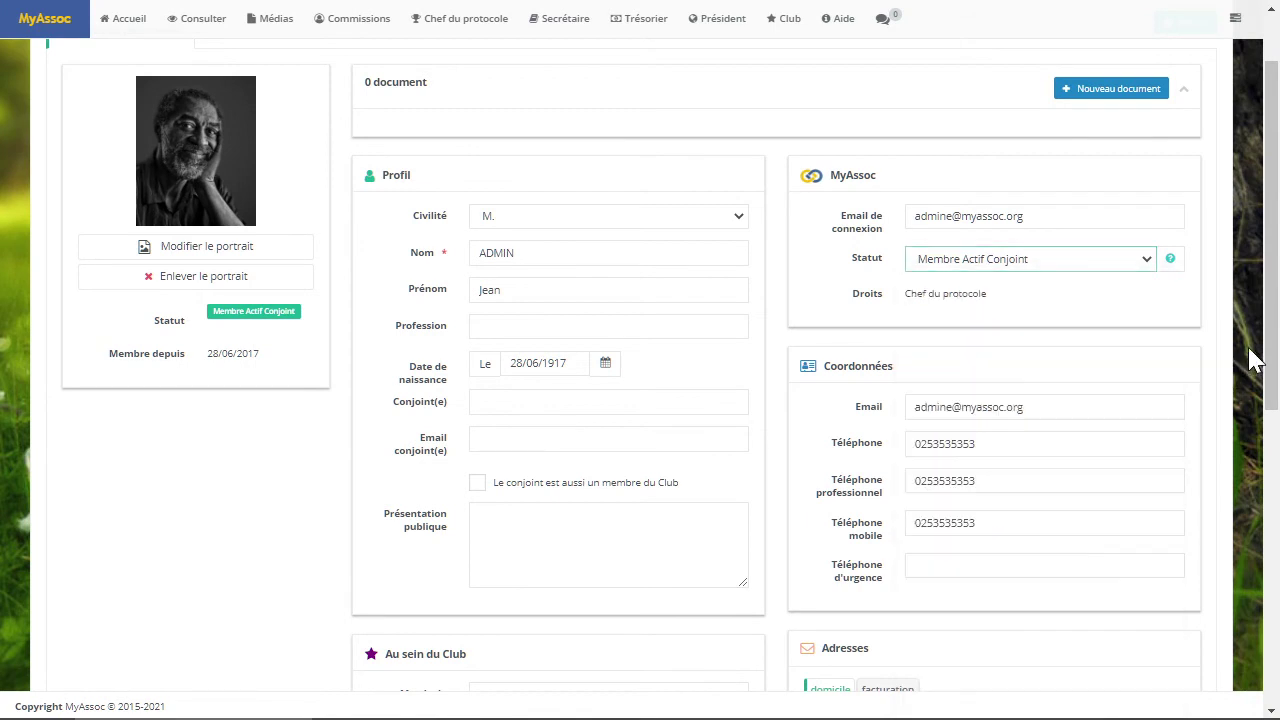
scroll(1278, 318, "up", 2)
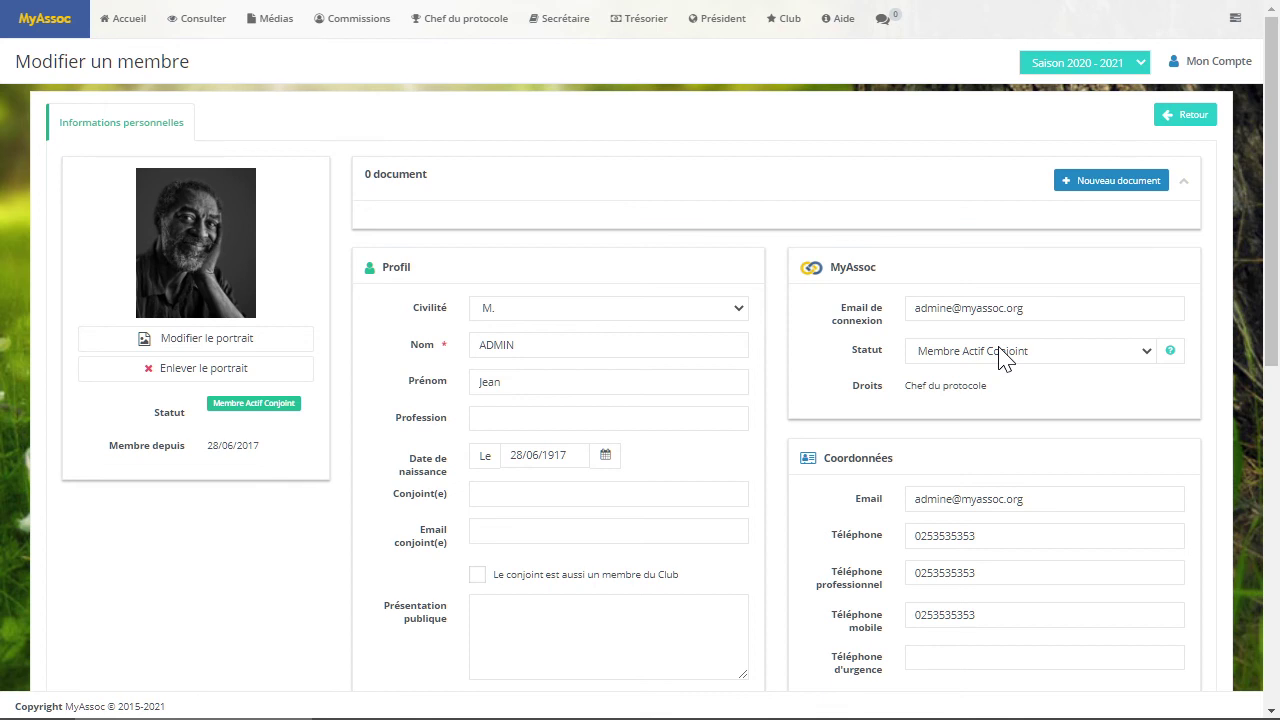
left_click(1003, 360)
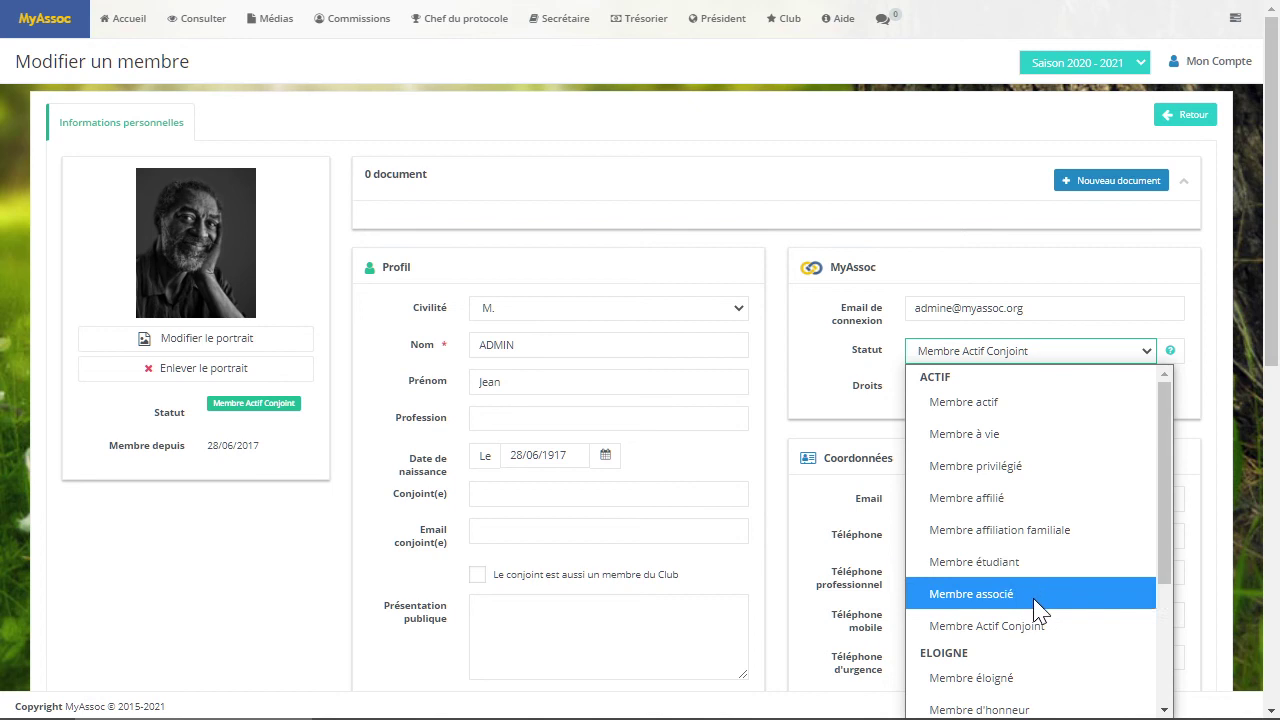
left_click_drag(1166, 561, 1174, 634)
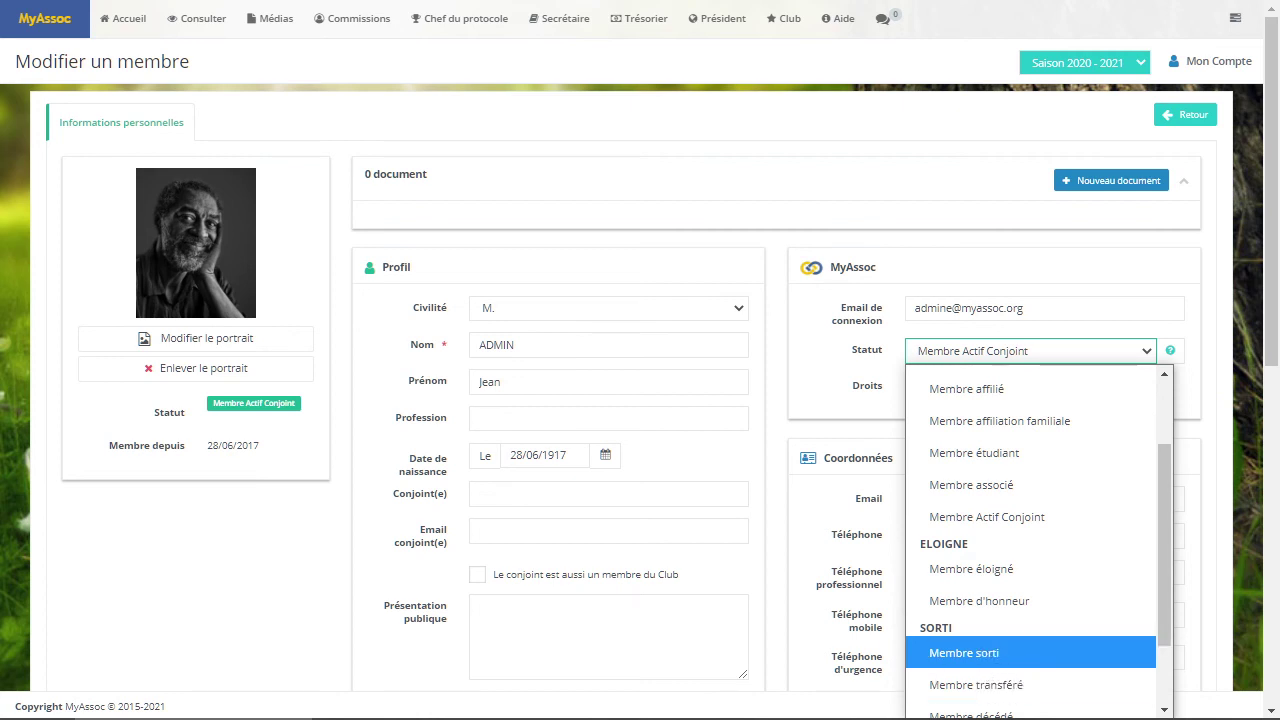
left_click(991, 652)
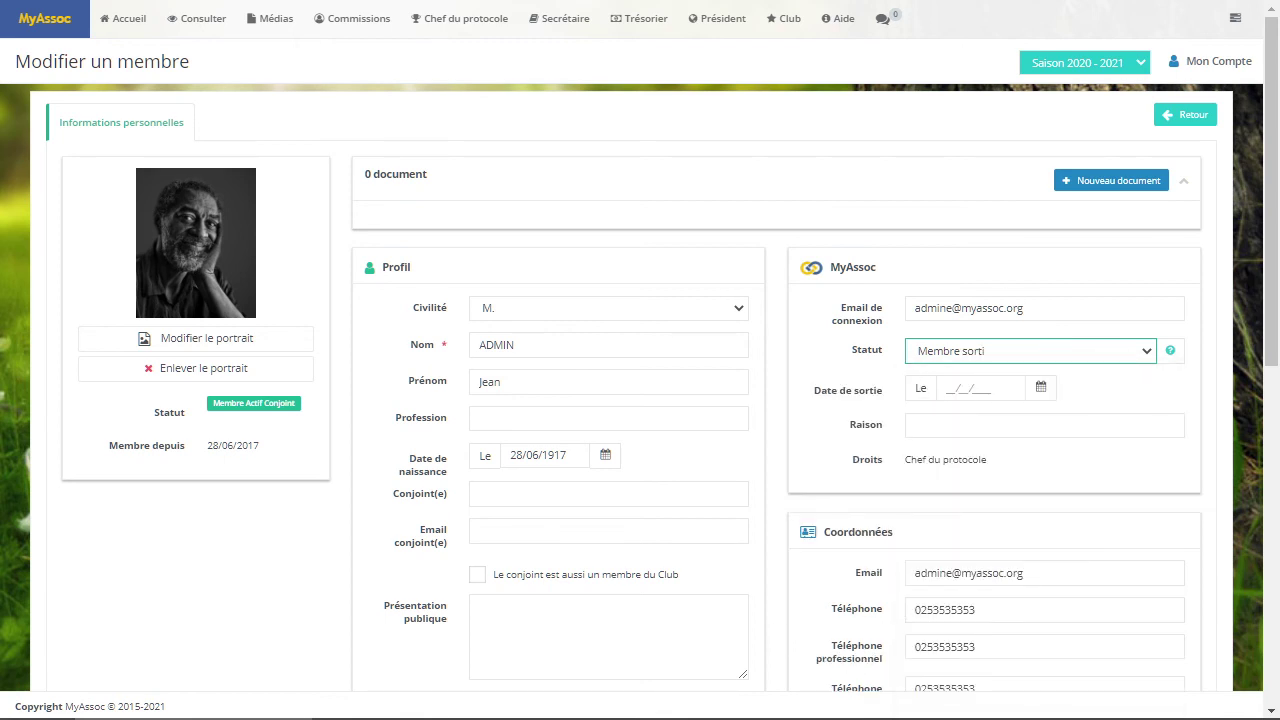
Set the member's exit date to 1 May 2021 and choose a suggested exit reason.
left_click(1040, 388)
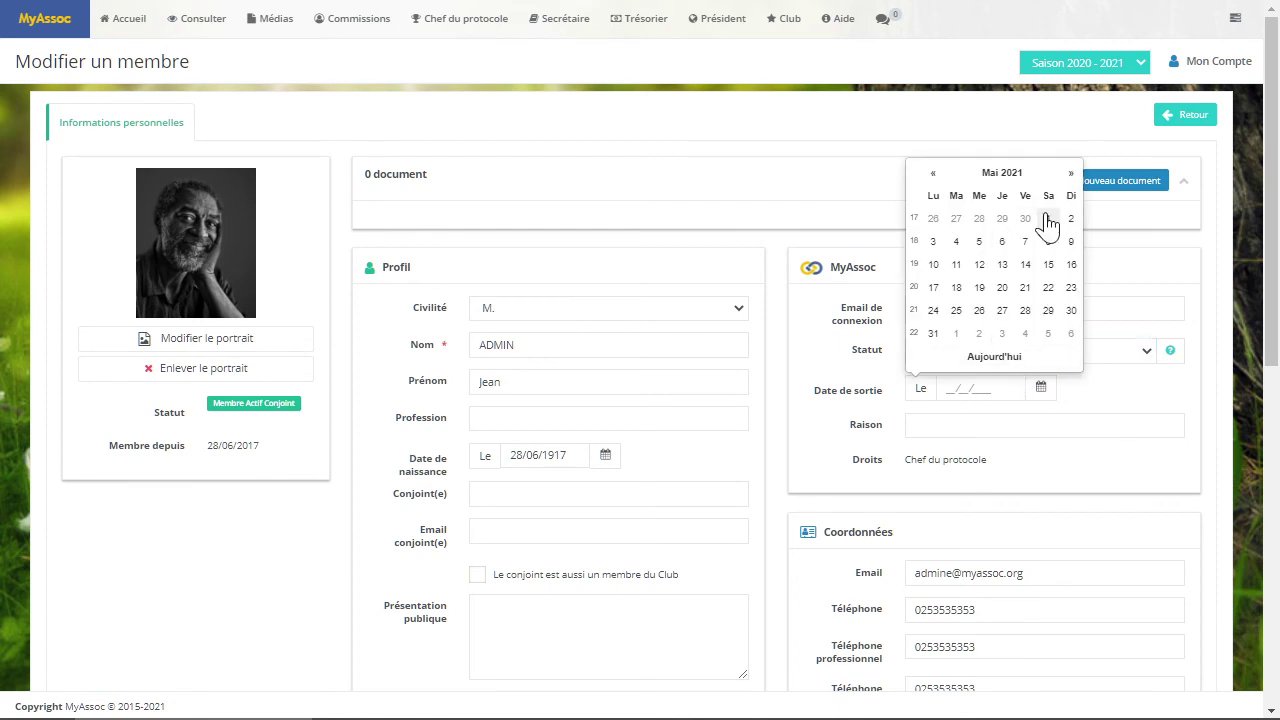
left_click(1048, 218)
left_click(960, 425)
left_click(945, 463)
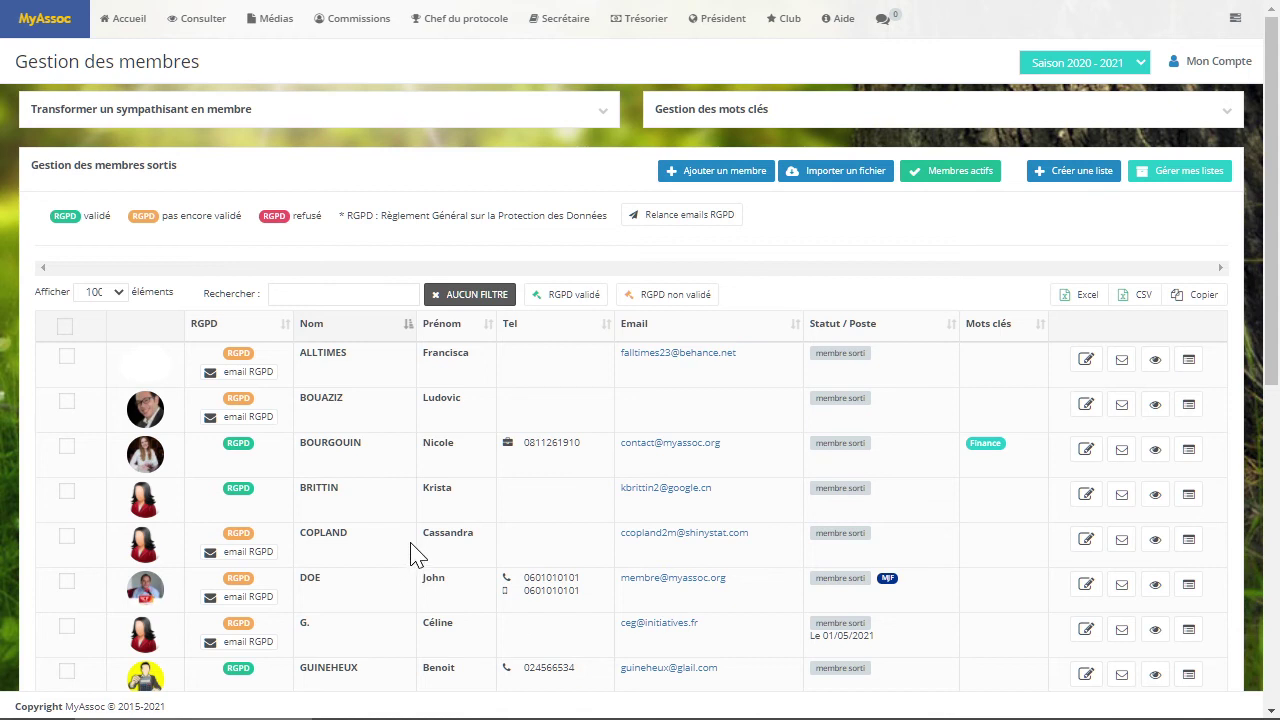
Open the first former member's record from the list of departed members and shorten the surname to its initial.
scroll(414, 557, "down", 6)
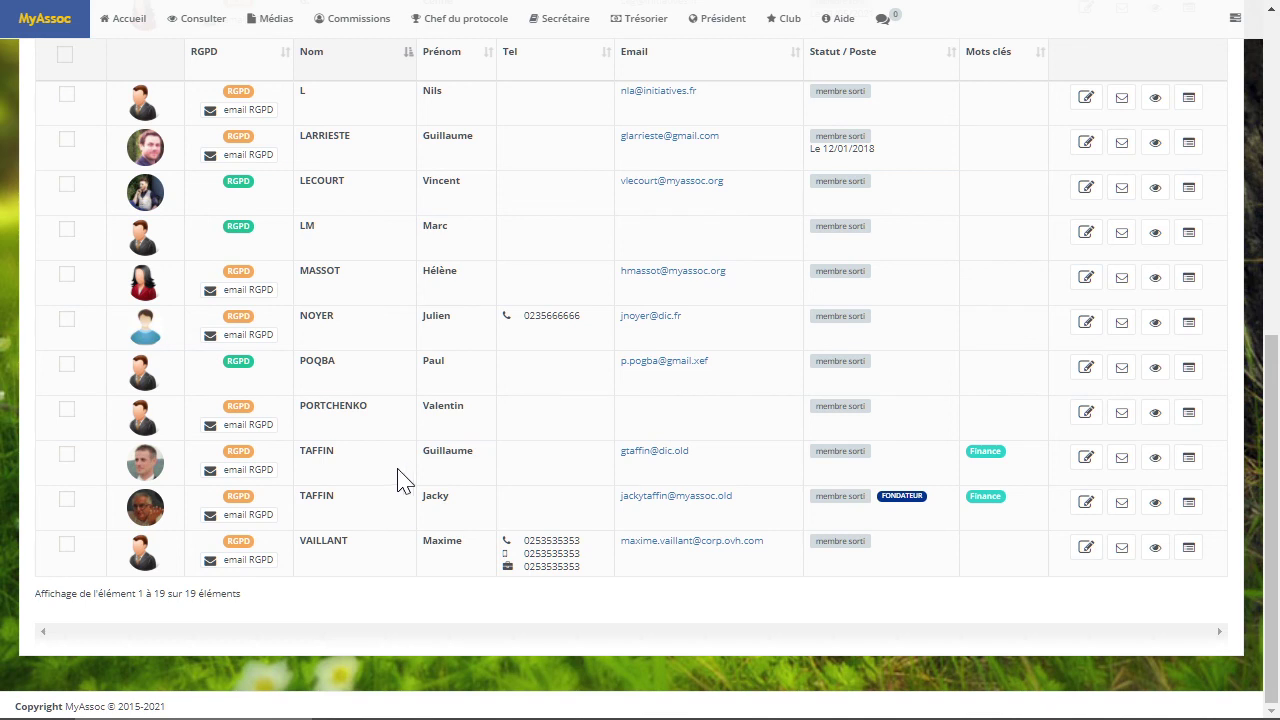
scroll(966, 430, "up", 6)
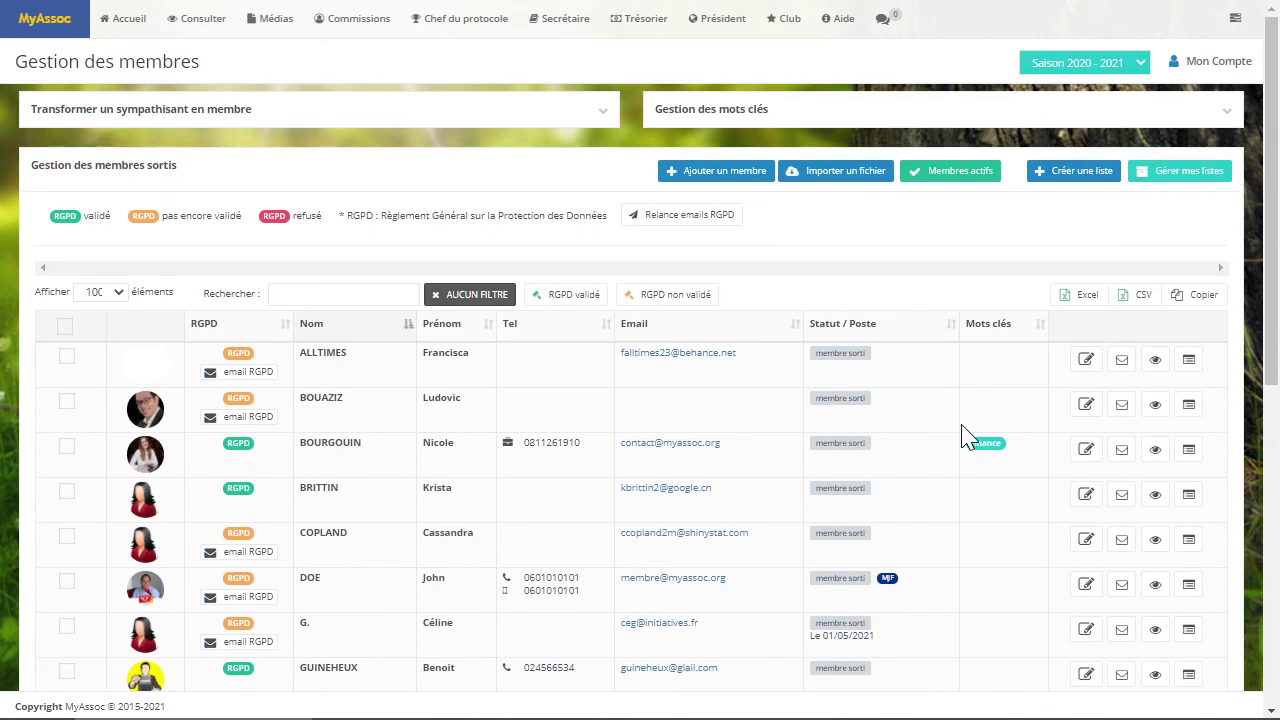
left_click(1086, 359)
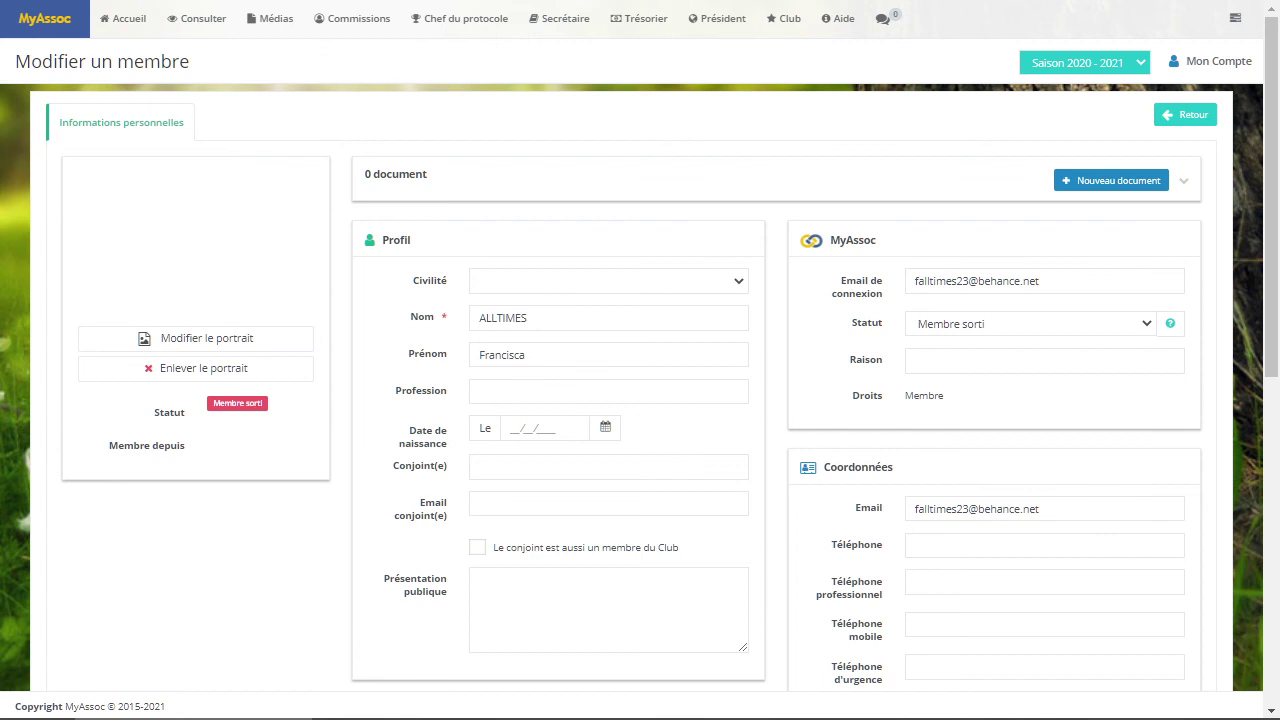
left_click_drag(527, 317, 485, 317)
key("BackSpace")
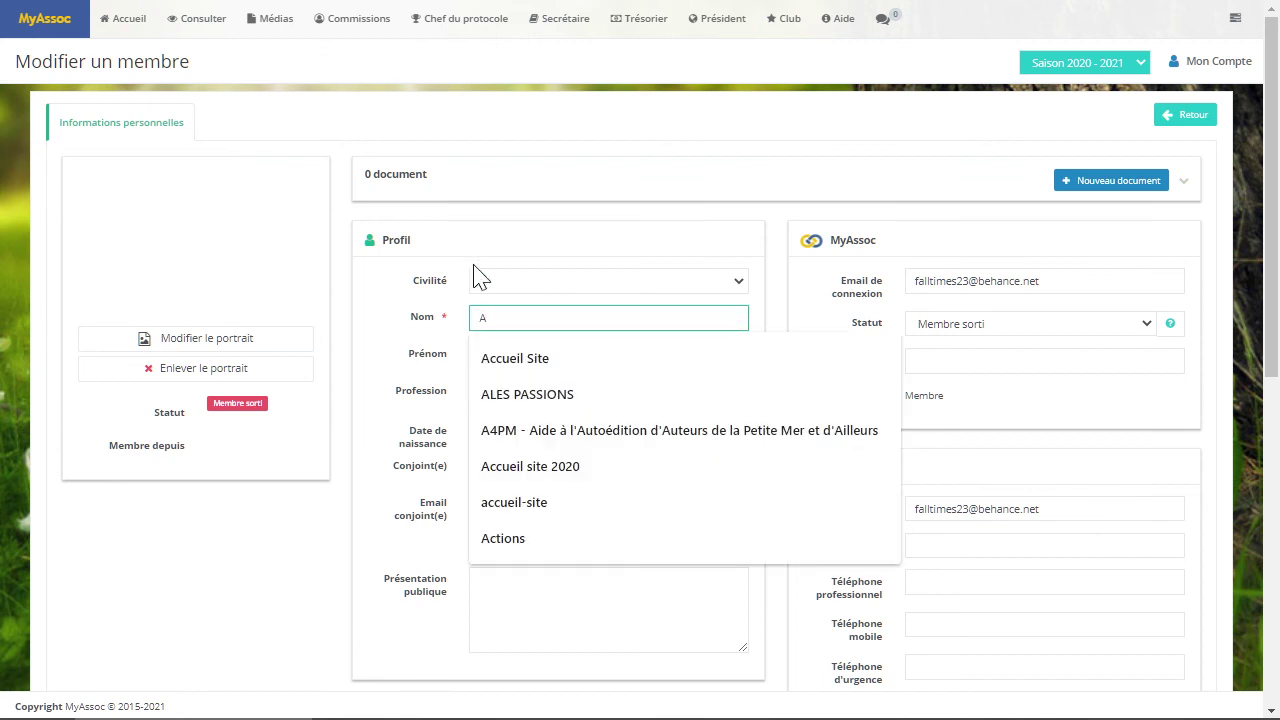
left_click(508, 314)
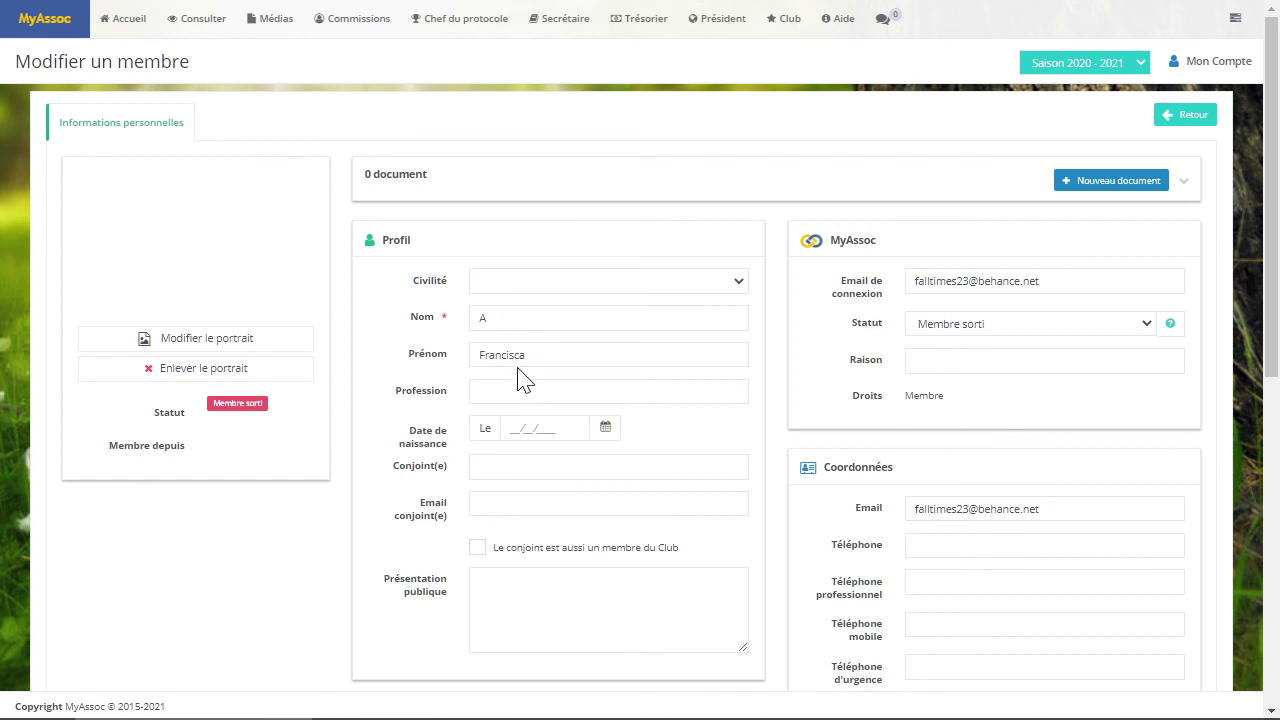
Clear the former member's login e-mail and contact e-mail.
left_click_drag(1060, 281, 762, 267)
key("BackSpace")
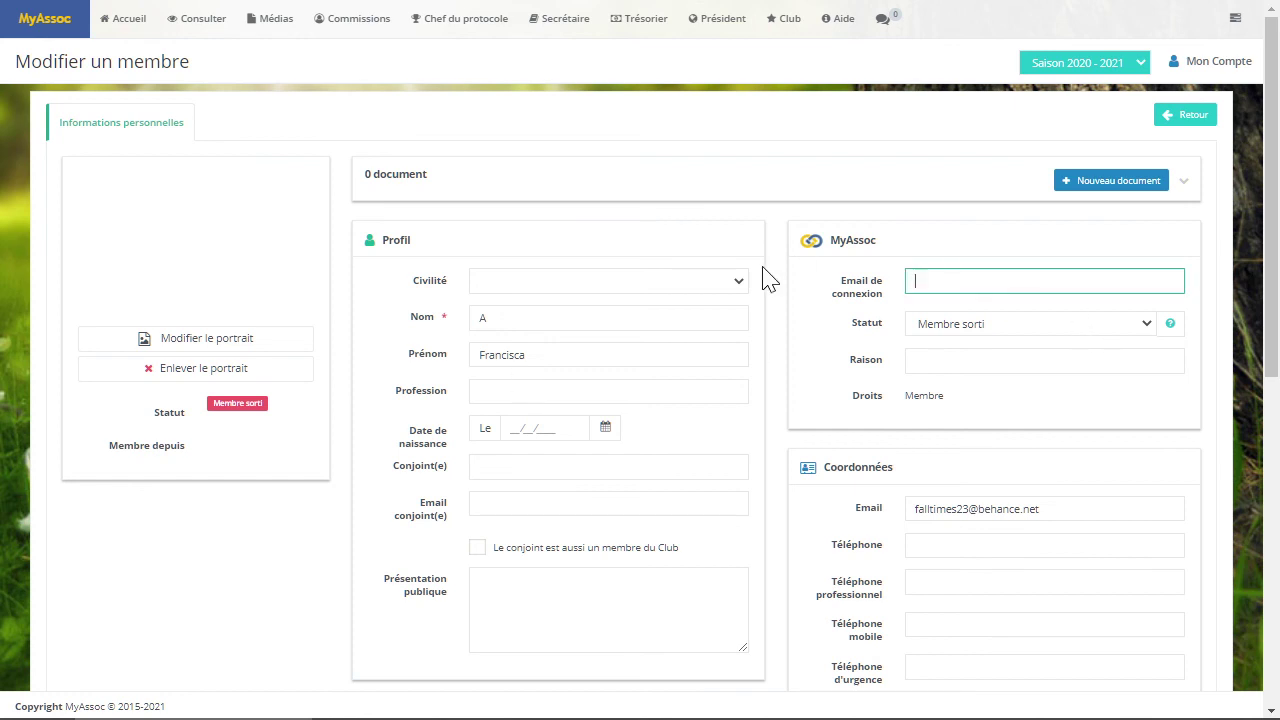
left_click(1034, 222)
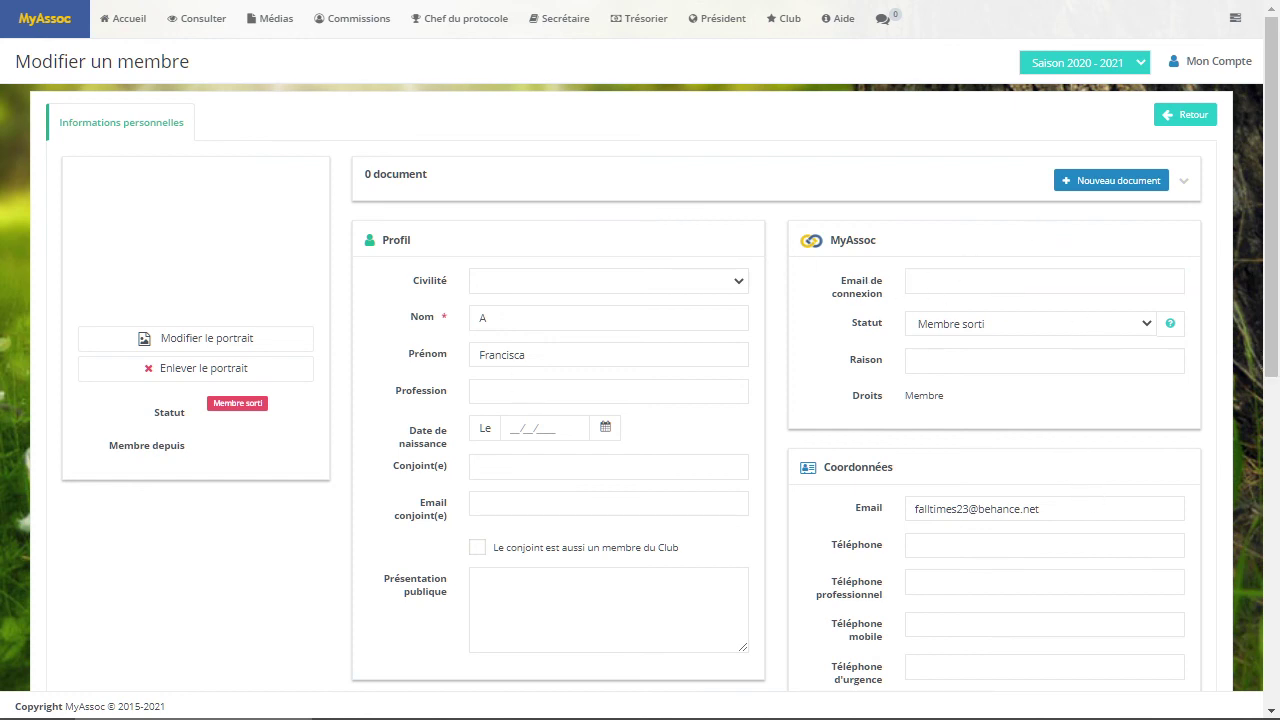
left_click_drag(1090, 509, 880, 505)
key("BackSpace")
Clear the street and city in the former member's billing address, and save the record.
scroll(866, 493, "down", 6)
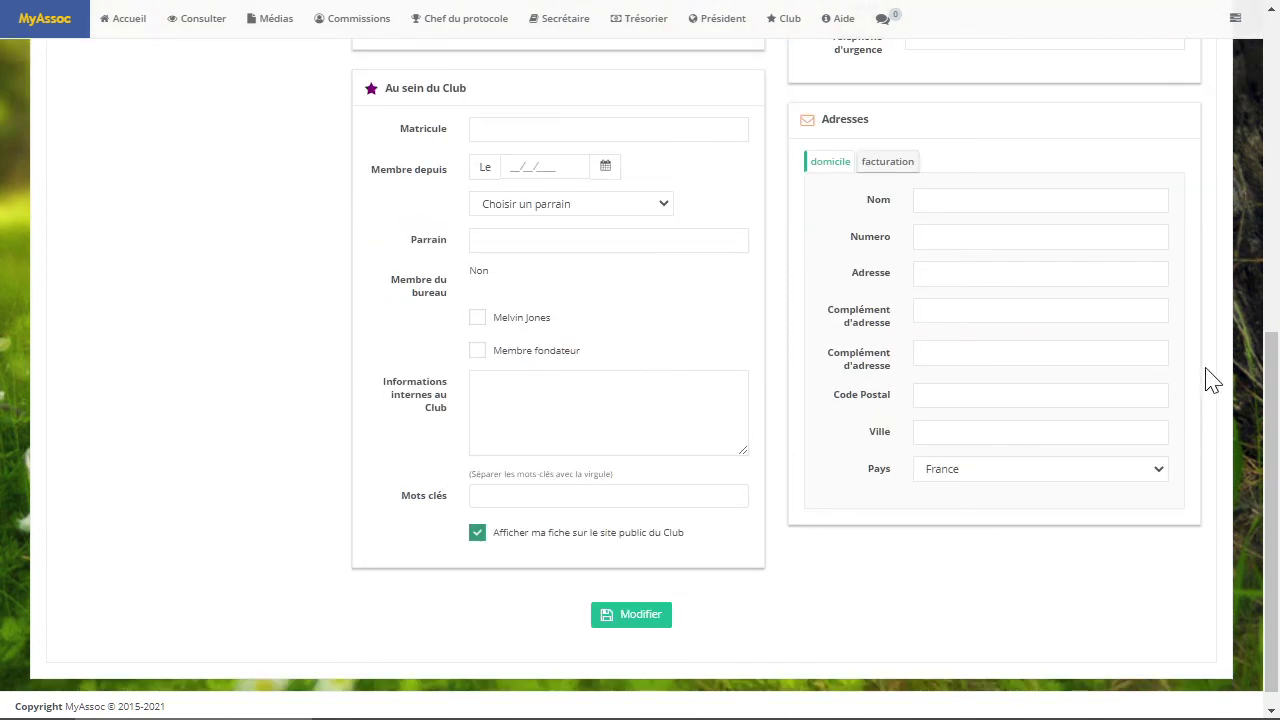
left_click(874, 164)
key("Tab")
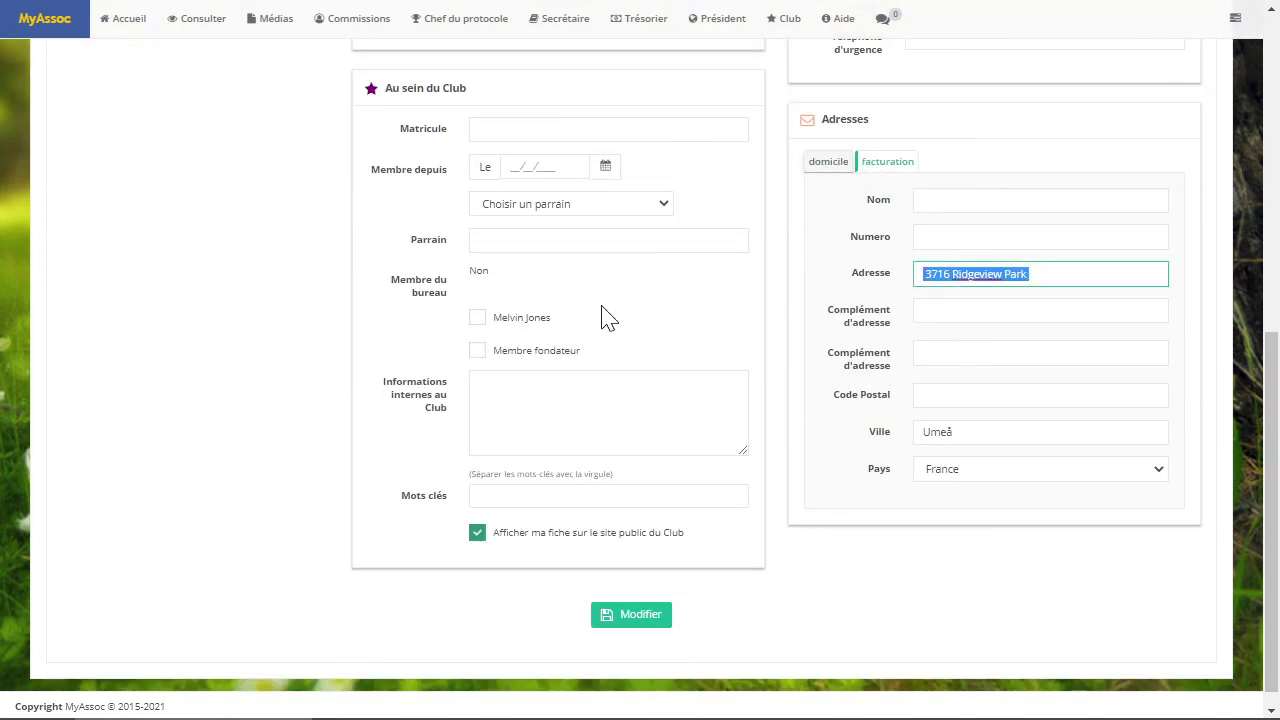
key("BackSpace")
key("Tab")
key("Tab")
key("Tab")
key("Tab")
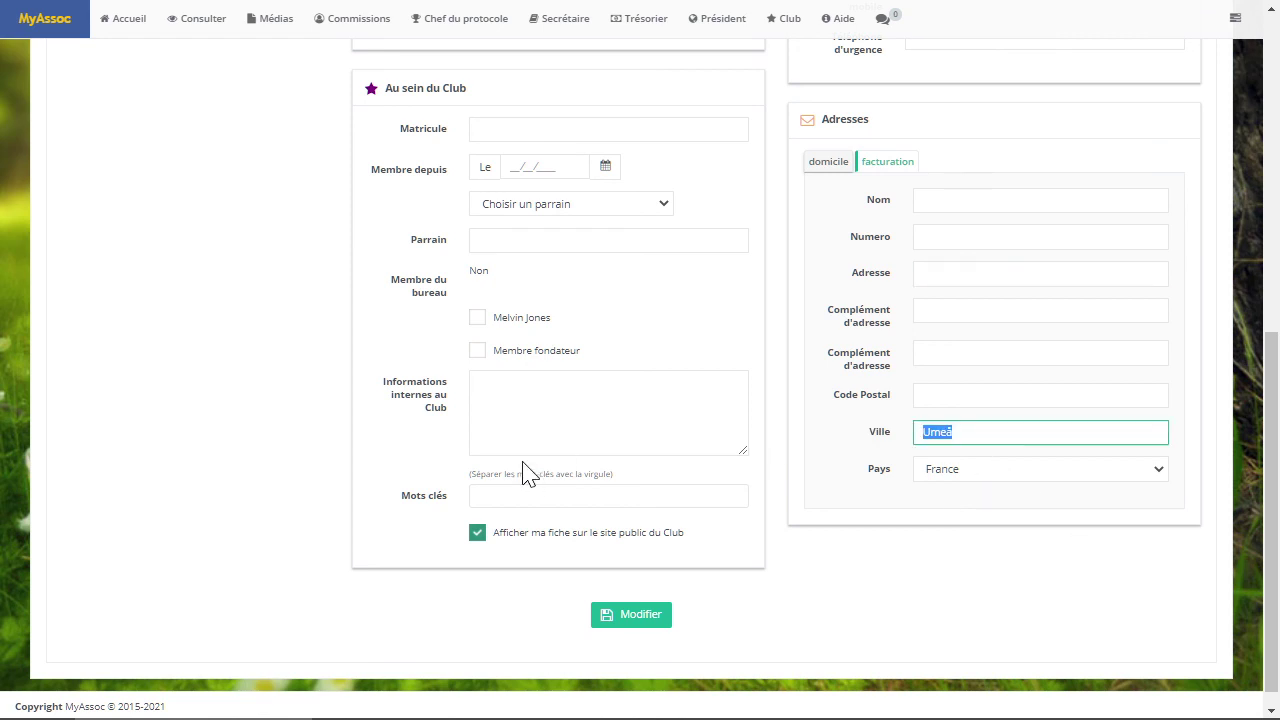
key("BackSpace")
left_click(630, 614)
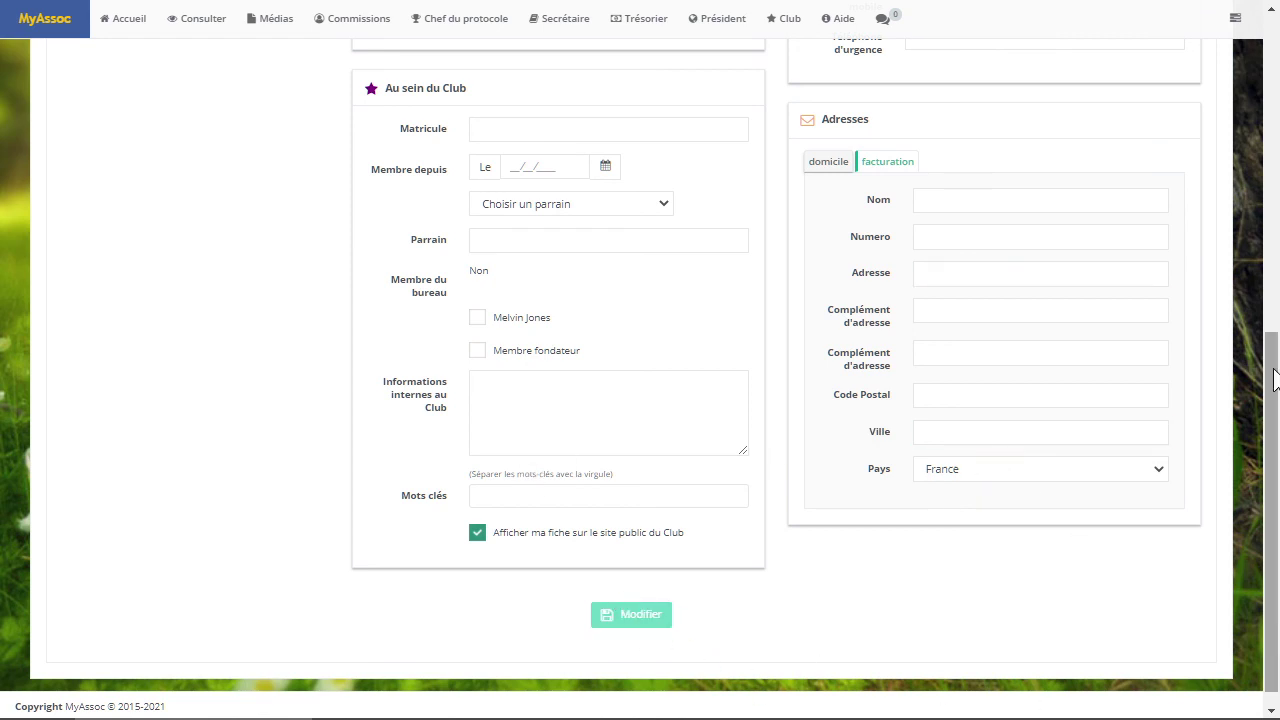